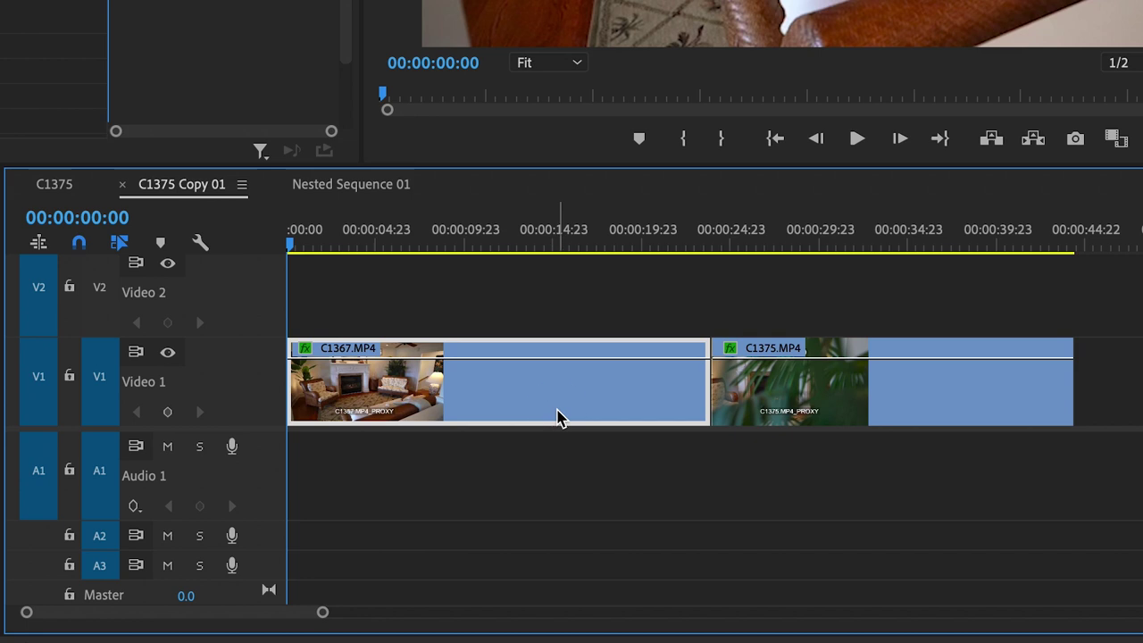
- Scrub through C1367.MP4 and C1375.MP4 in the sequence to review how the wall crosses the frame
{"action": "left_click", "coordinate": [780, 508]}
{"action": "left_click", "coordinate": [663, 511]}
{"action": "left_click", "coordinate": [750, 406]}
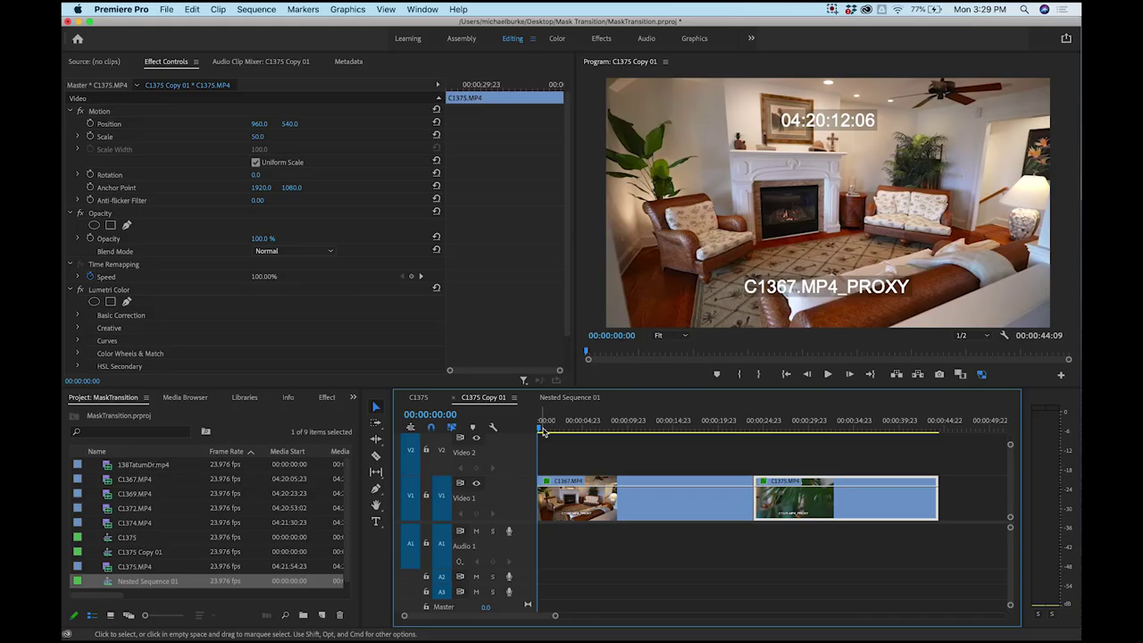
{"action": "left_click_drag", "start_coordinate": [295, 240], "coordinate": [391, 242]}
{"action": "left_click_drag", "start_coordinate": [591, 426], "coordinate": [724, 404]}
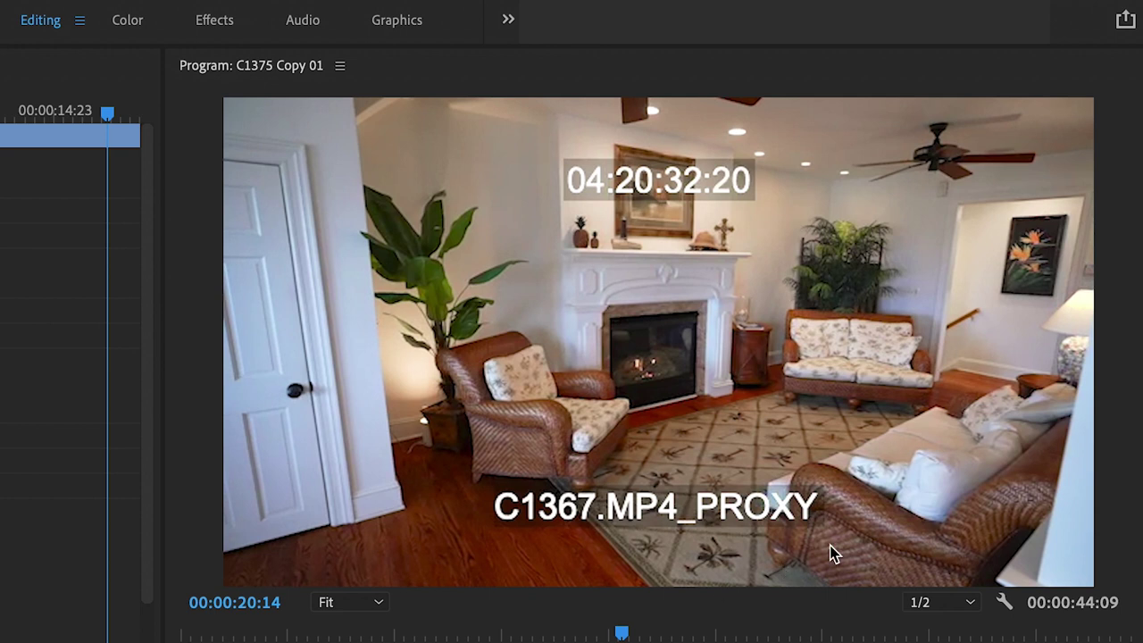
{"action": "left_click_drag", "start_coordinate": [622, 638], "coordinate": [1000, 638]}
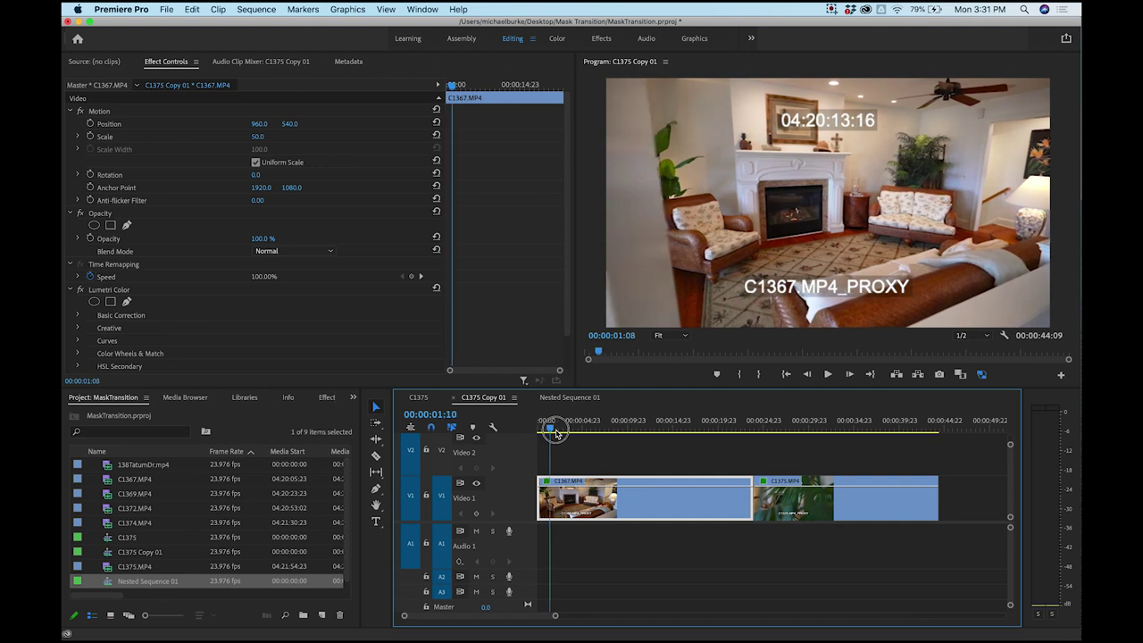
{"action": "left_click_drag", "start_coordinate": [551, 423], "coordinate": [652, 425]}
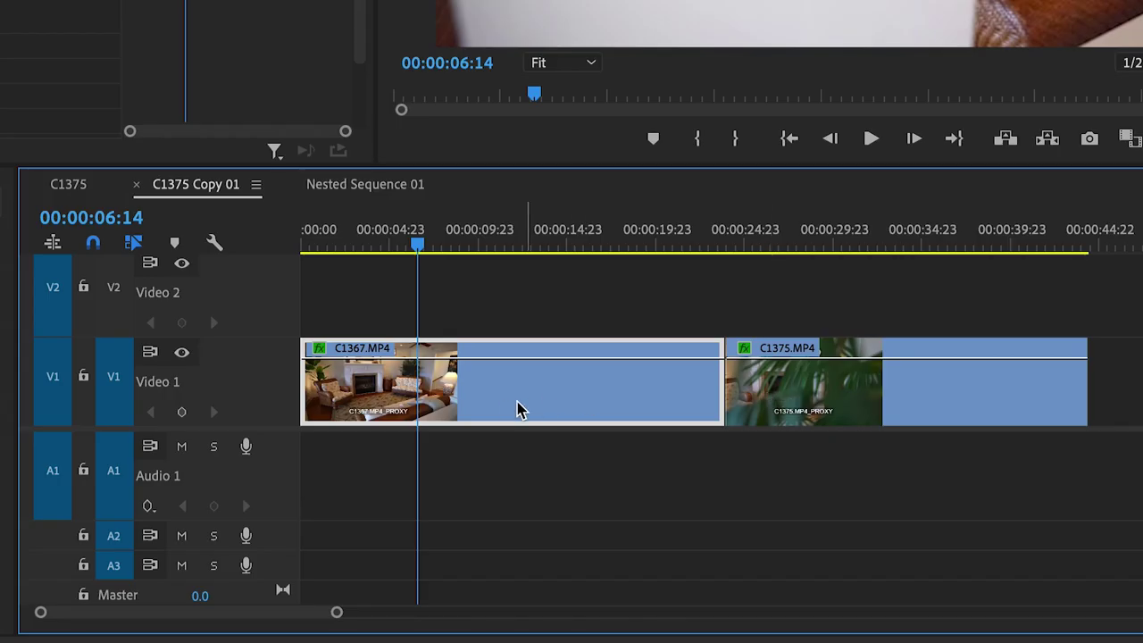
- Move C1367.MP4 up to Video 2 and shift C1375.MP4 along Video 1 so it starts at 00:00:06:08
{"action": "left_click_drag", "start_coordinate": [646, 505], "coordinate": [637, 470]}
{"action": "left_click_drag", "start_coordinate": [498, 332], "coordinate": [466, 284]}
{"action": "left_click", "coordinate": [374, 233]}
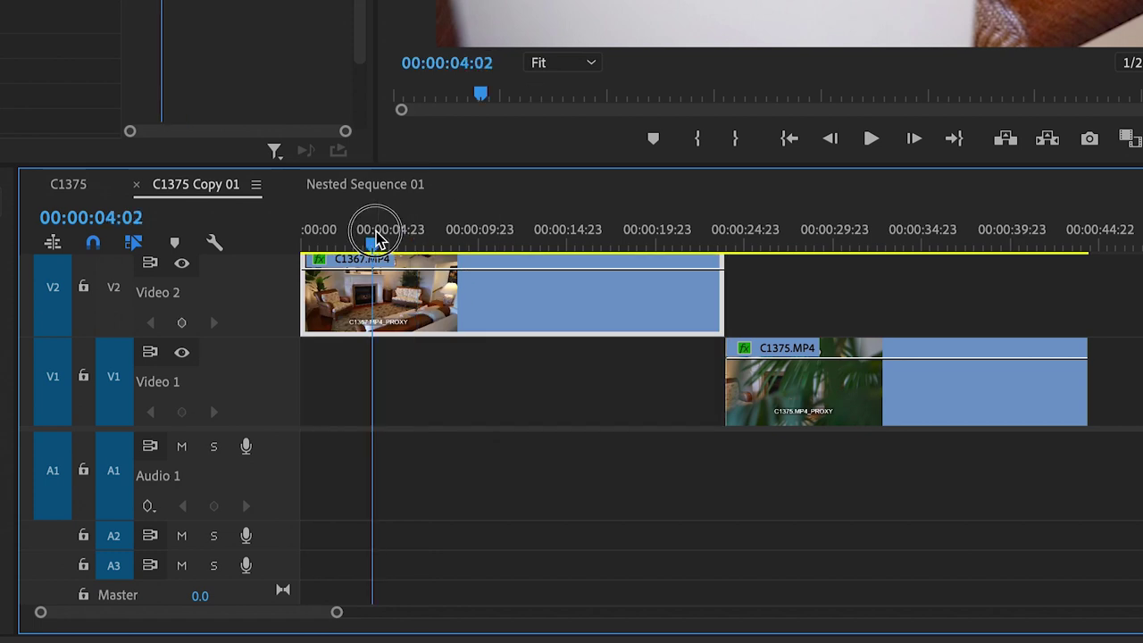
{"action": "left_click_drag", "start_coordinate": [375, 235], "coordinate": [426, 234]}
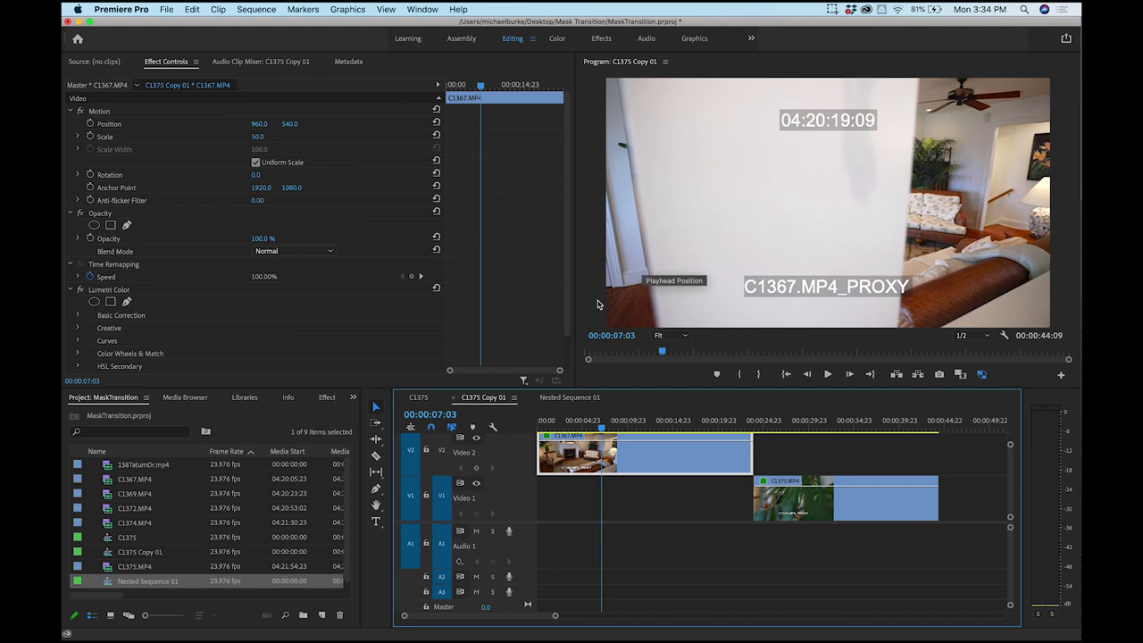
{"action": "left_click_drag", "start_coordinate": [662, 351], "coordinate": [815, 346]}
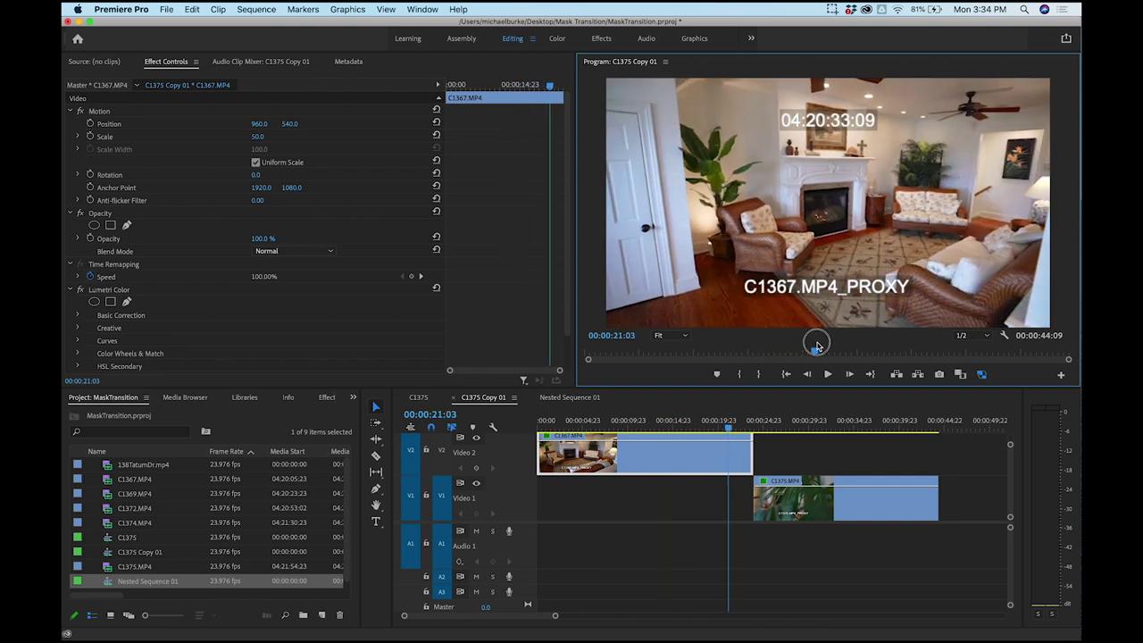
{"action": "left_click_drag", "start_coordinate": [816, 346], "coordinate": [653, 364]}
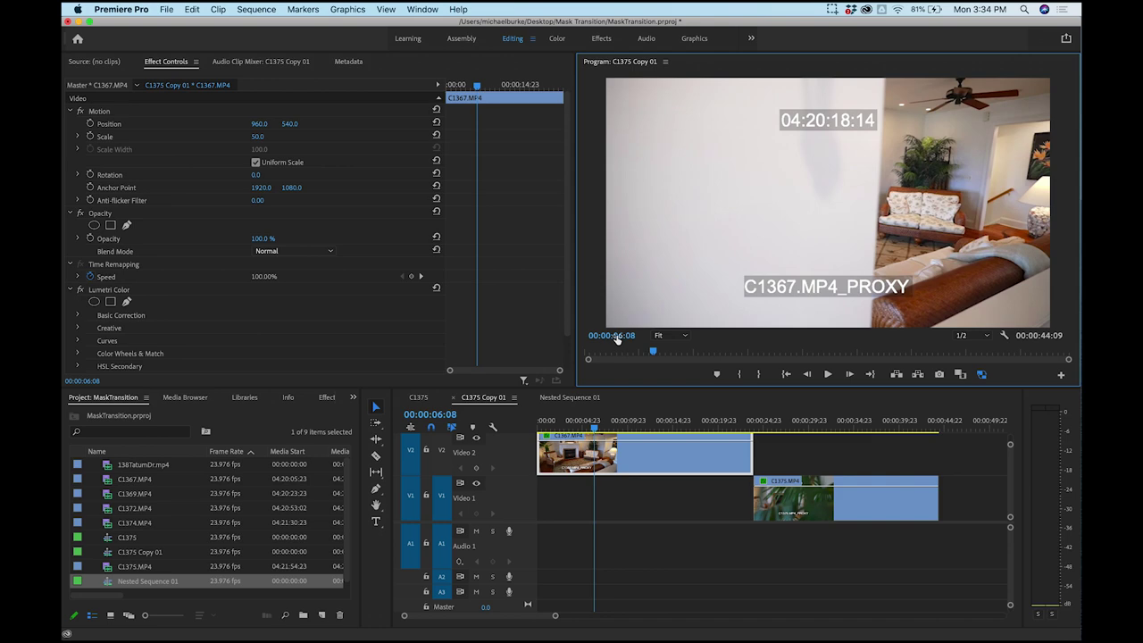
{"action": "left_click_drag", "start_coordinate": [792, 515], "coordinate": [656, 510]}
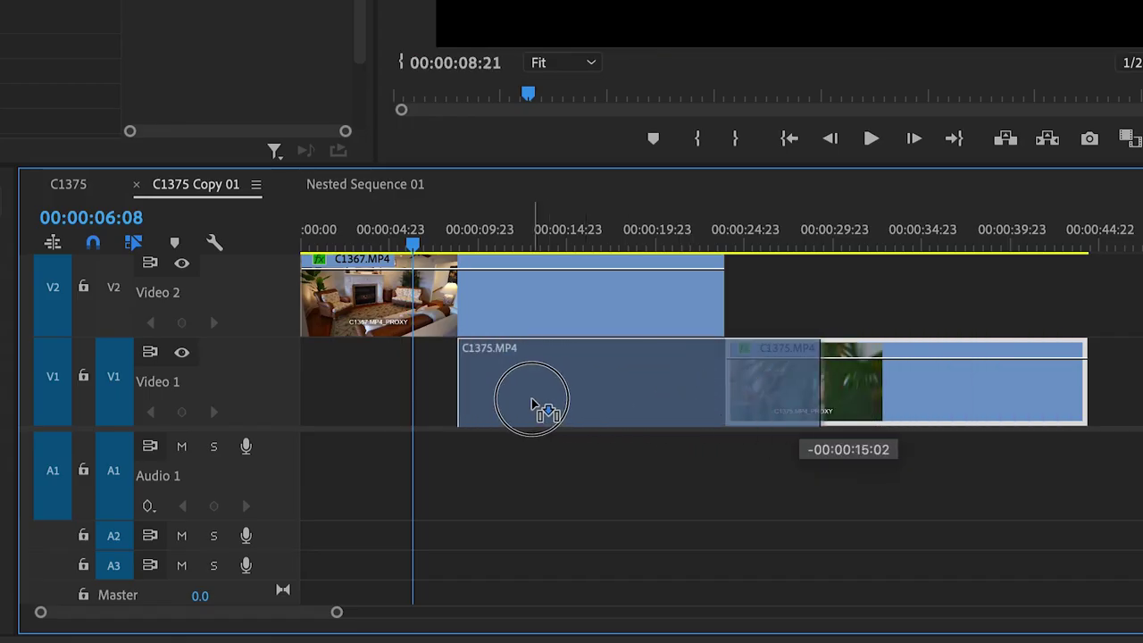
{"action": "left_click_drag", "start_coordinate": [531, 406], "coordinate": [494, 403]}
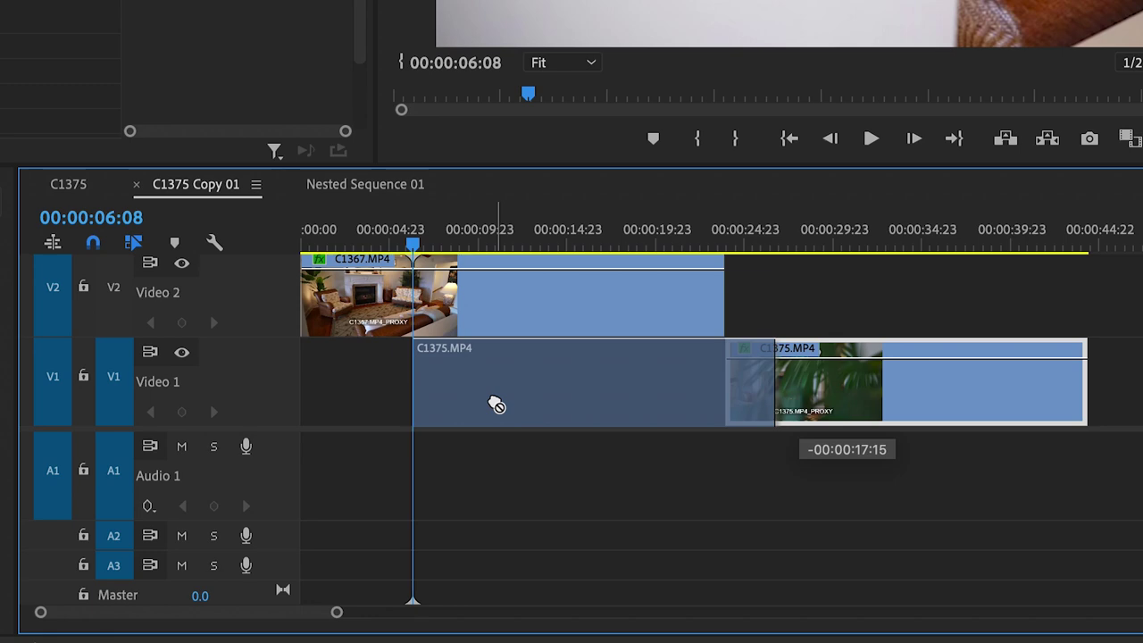
- Add a rectangular opacity mask to C1367.MP4 and move it just outside the left edge of the video frame
{"action": "left_click", "coordinate": [415, 292]}
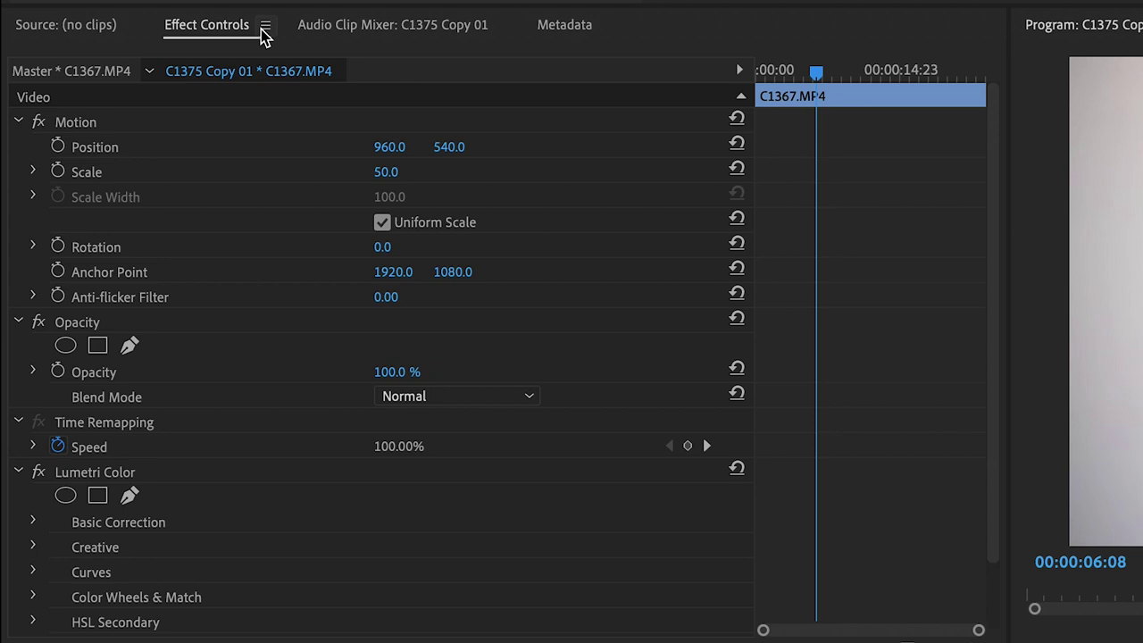
{"action": "left_click", "coordinate": [99, 352]}
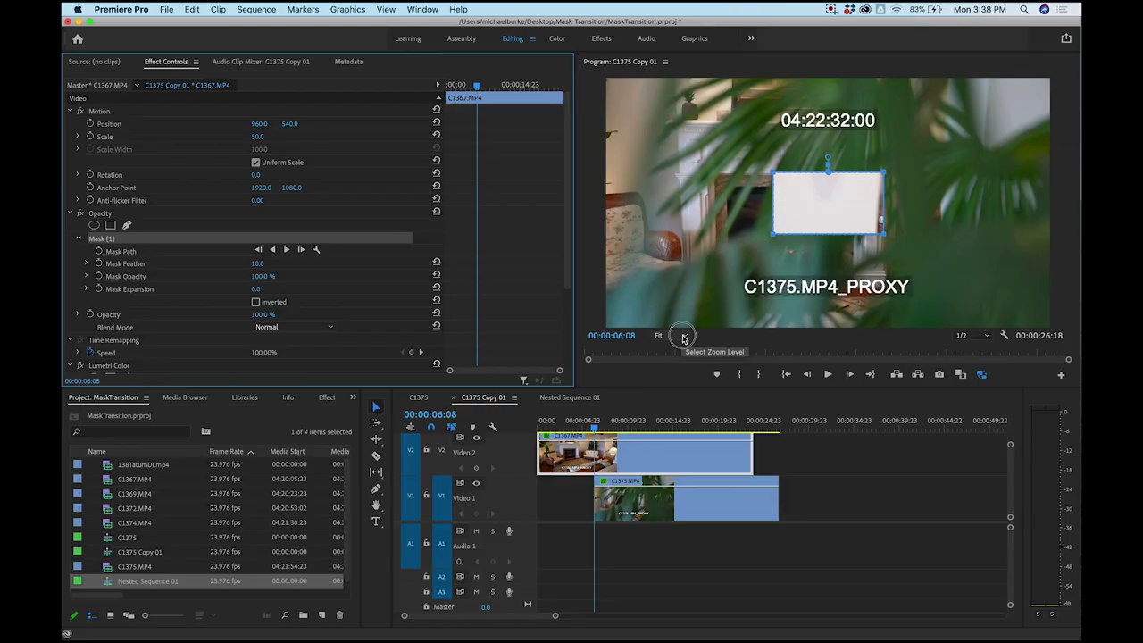
{"action": "left_click", "coordinate": [671, 337]}
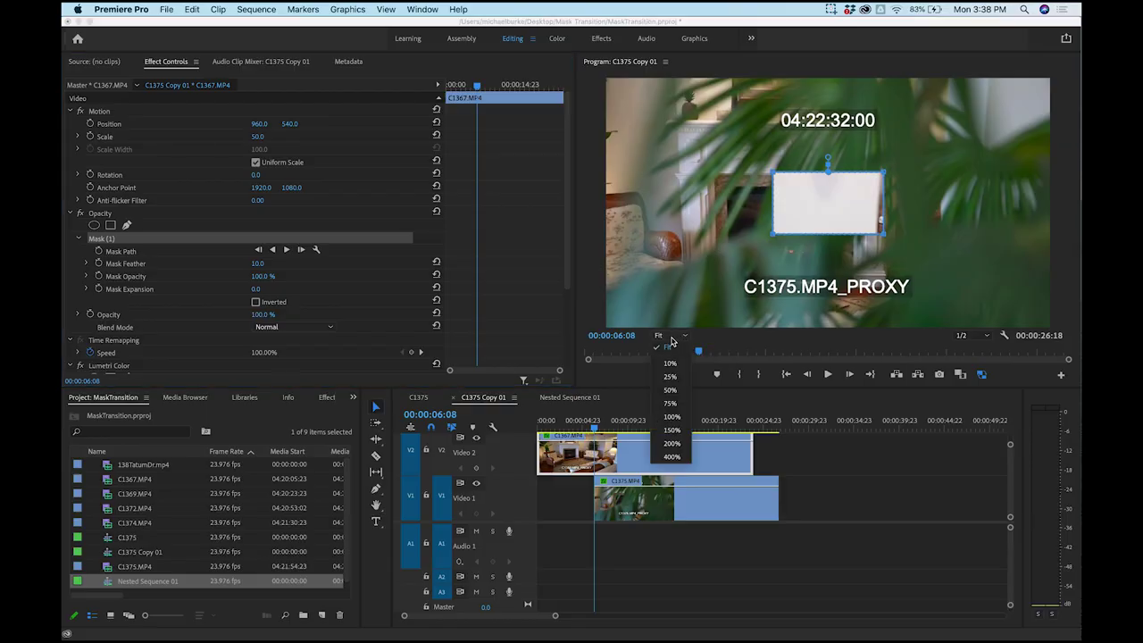
{"action": "left_click", "coordinate": [669, 390]}
{"action": "left_click_drag", "start_coordinate": [841, 202], "coordinate": [800, 200]}
{"action": "left_click_drag", "start_coordinate": [672, 196], "coordinate": [637, 197]}
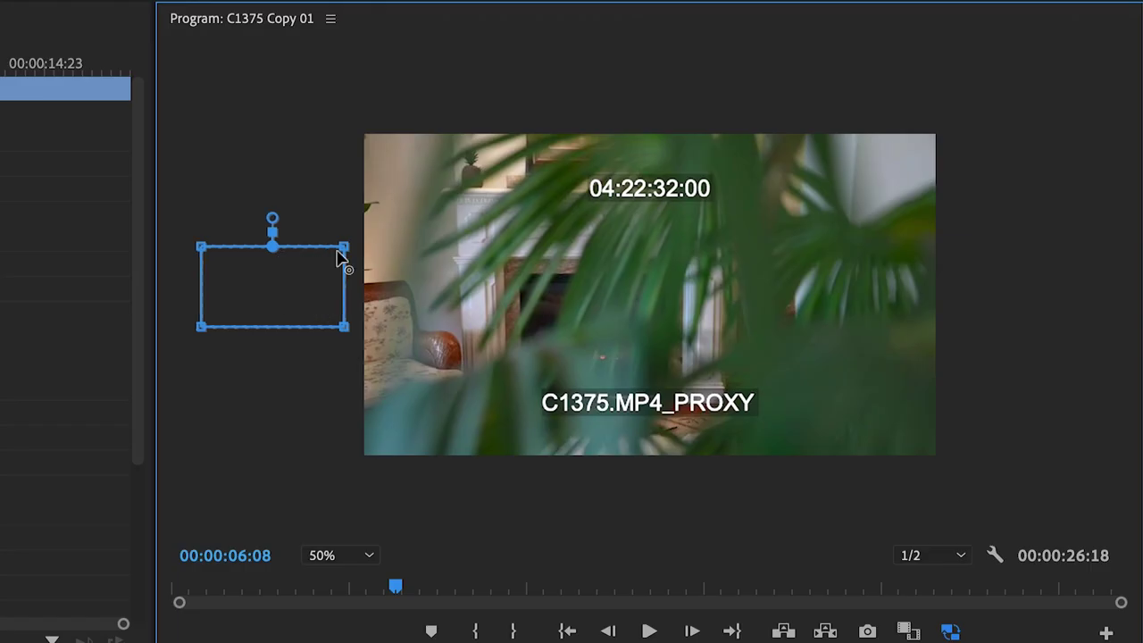
- Stretch the mask's four corners so it spans slightly more than the full frame height beside the left edge
{"action": "left_click_drag", "start_coordinate": [349, 250], "coordinate": [348, 129]}
{"action": "left_click_drag", "start_coordinate": [202, 247], "coordinate": [202, 220]}
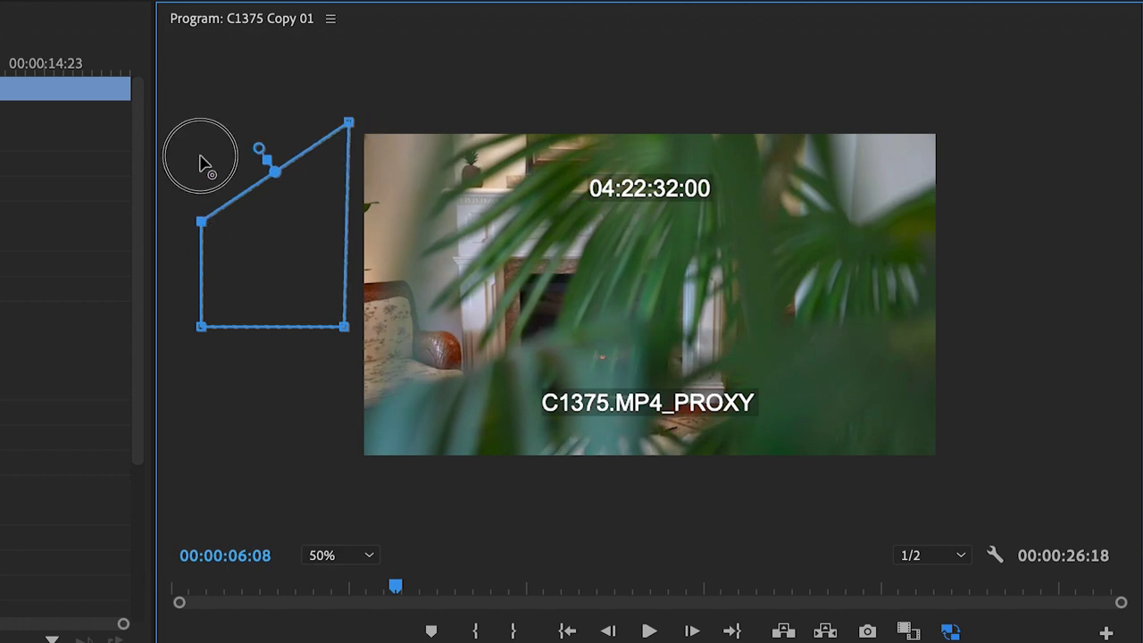
{"action": "left_click_drag", "start_coordinate": [198, 156], "coordinate": [193, 127]}
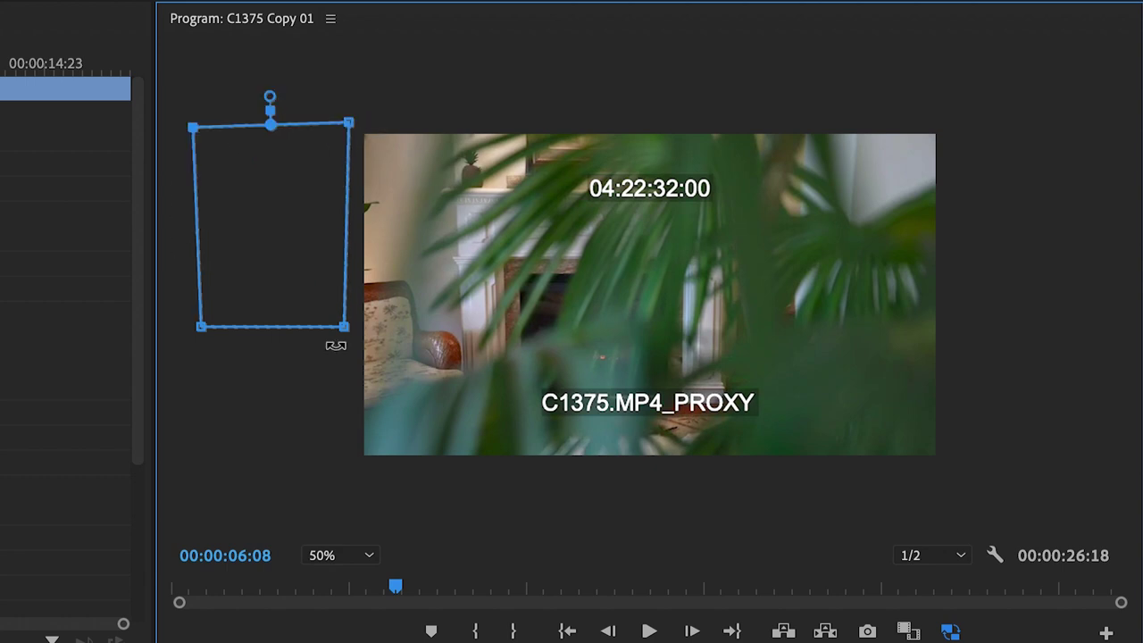
{"action": "left_click_drag", "start_coordinate": [339, 328], "coordinate": [349, 470]}
{"action": "left_click_drag", "start_coordinate": [201, 361], "coordinate": [213, 474]}
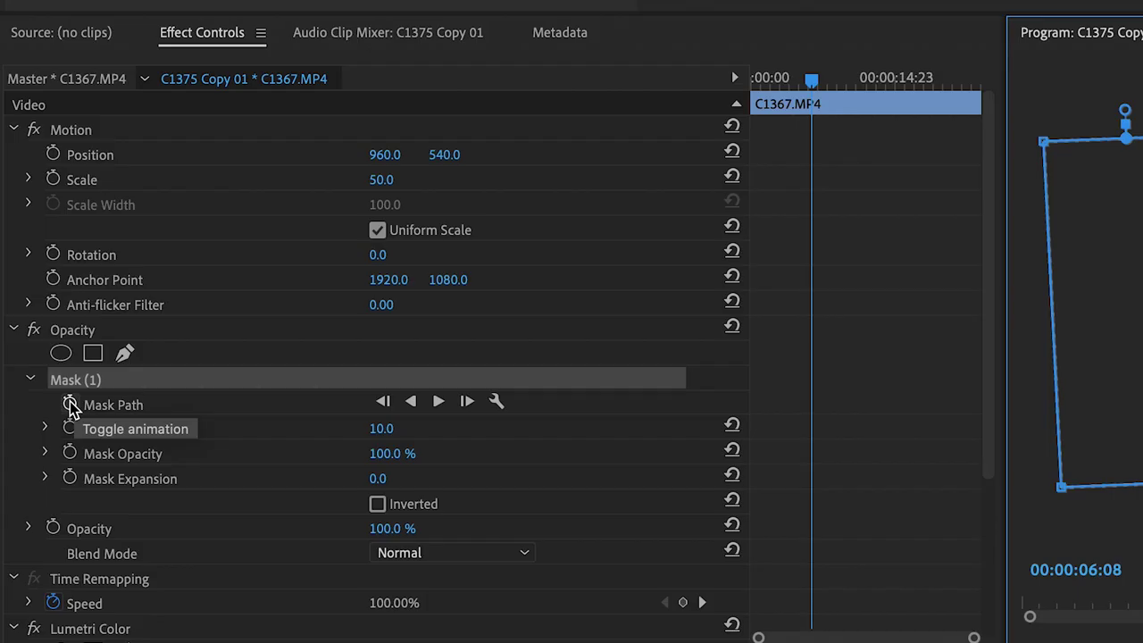
- Enable Mask Path keyframing at 00:00:06:08 and invert the mask
{"action": "left_click", "coordinate": [69, 405]}
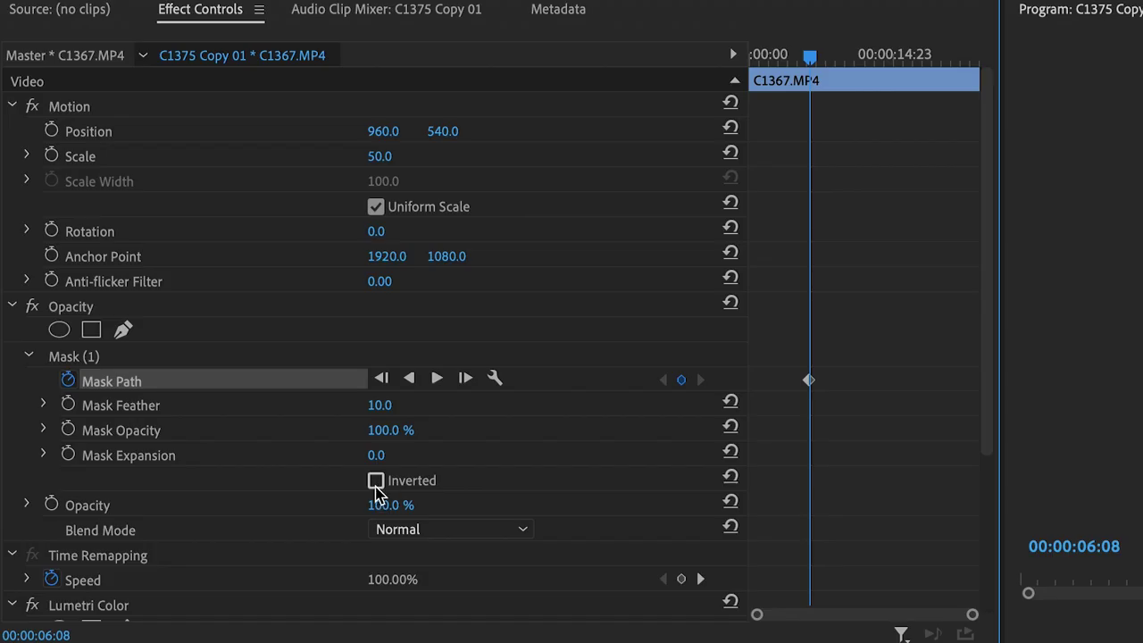
{"action": "left_click", "coordinate": [376, 482]}
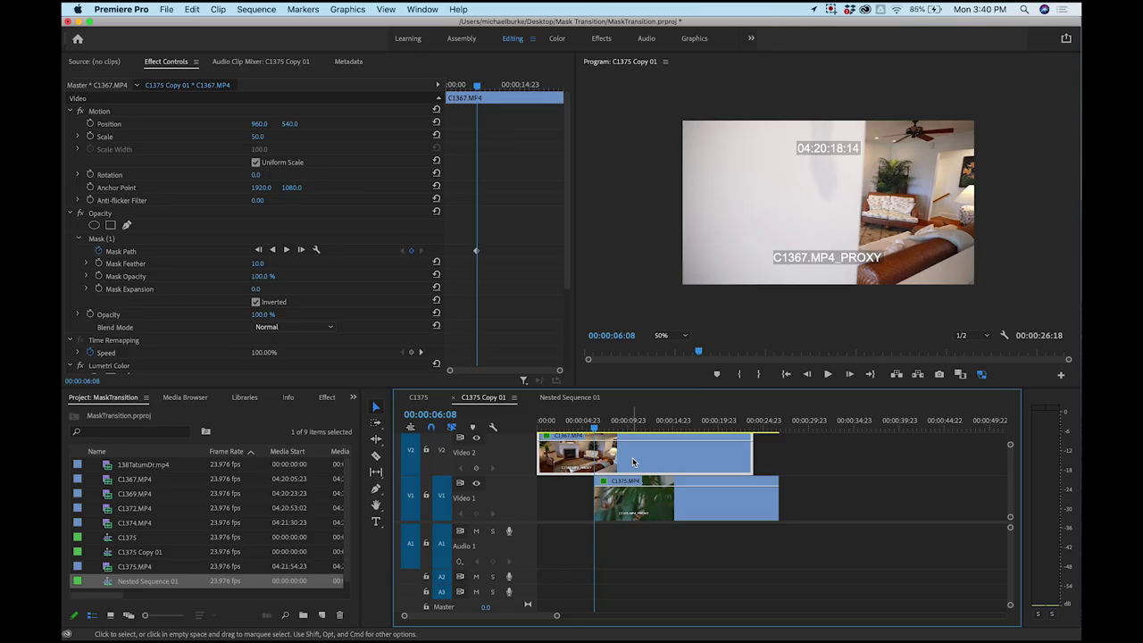
- At 00:00:06:18, move the mask's two right corners so its right edge follows the wall's slanted trailing edge
{"action": "key", "text": "Right"}
{"action": "key", "text": "Right"}
{"action": "key", "text": "Right"}
{"action": "key", "text": "Right"}
{"action": "key", "text": "Right"}
{"action": "key", "text": "Right"}
{"action": "key", "text": "Right"}
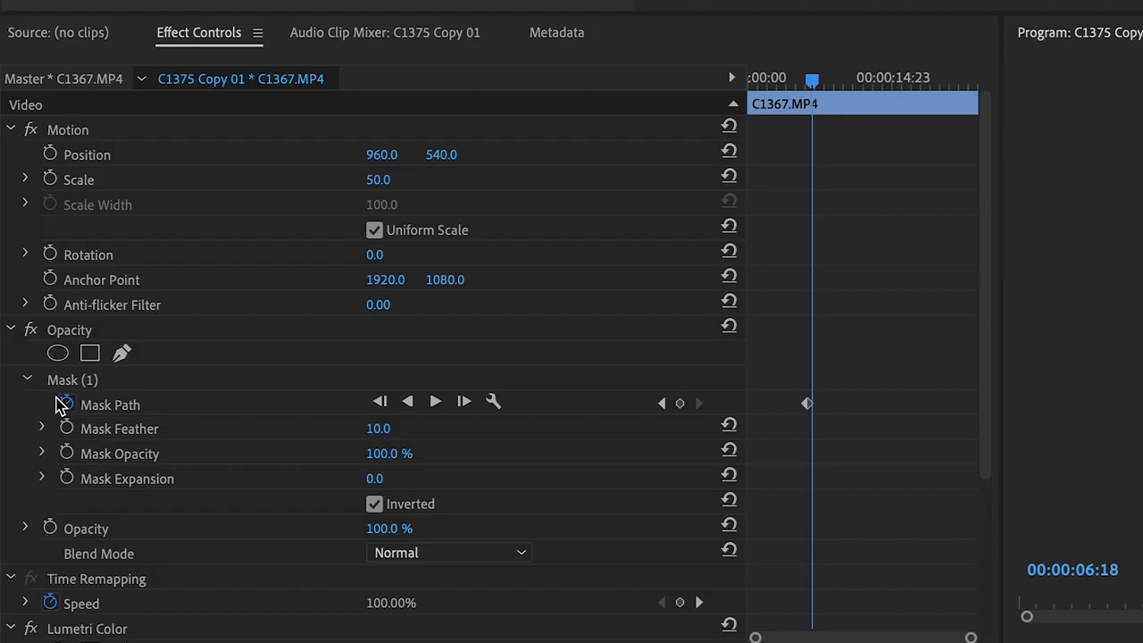
{"action": "left_click", "coordinate": [98, 240]}
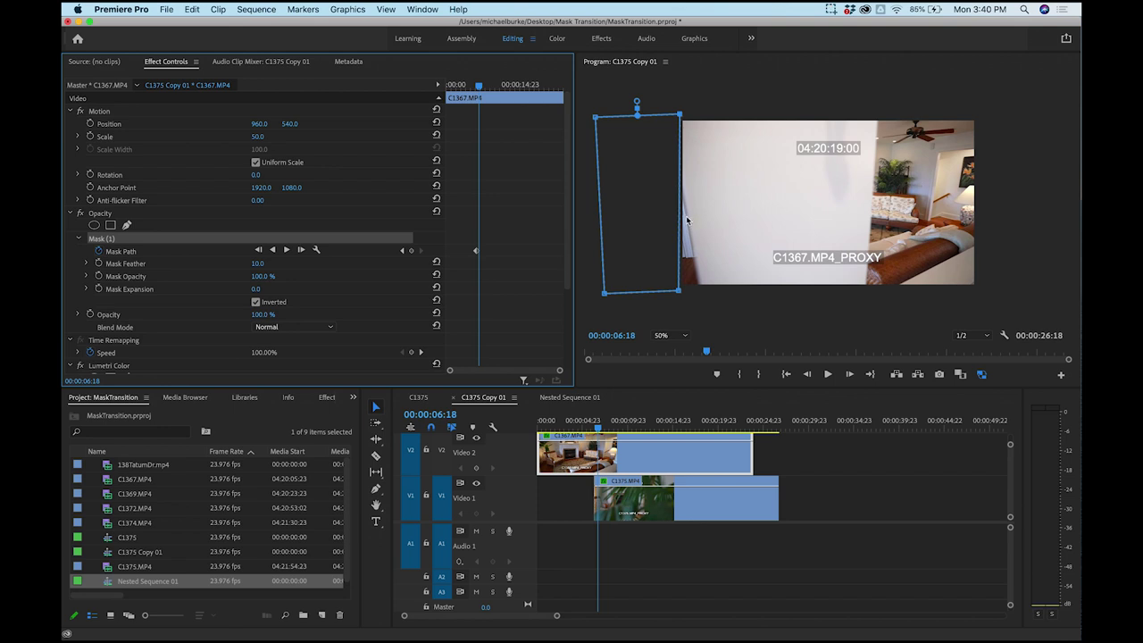
{"action": "left_click", "coordinate": [678, 114]}
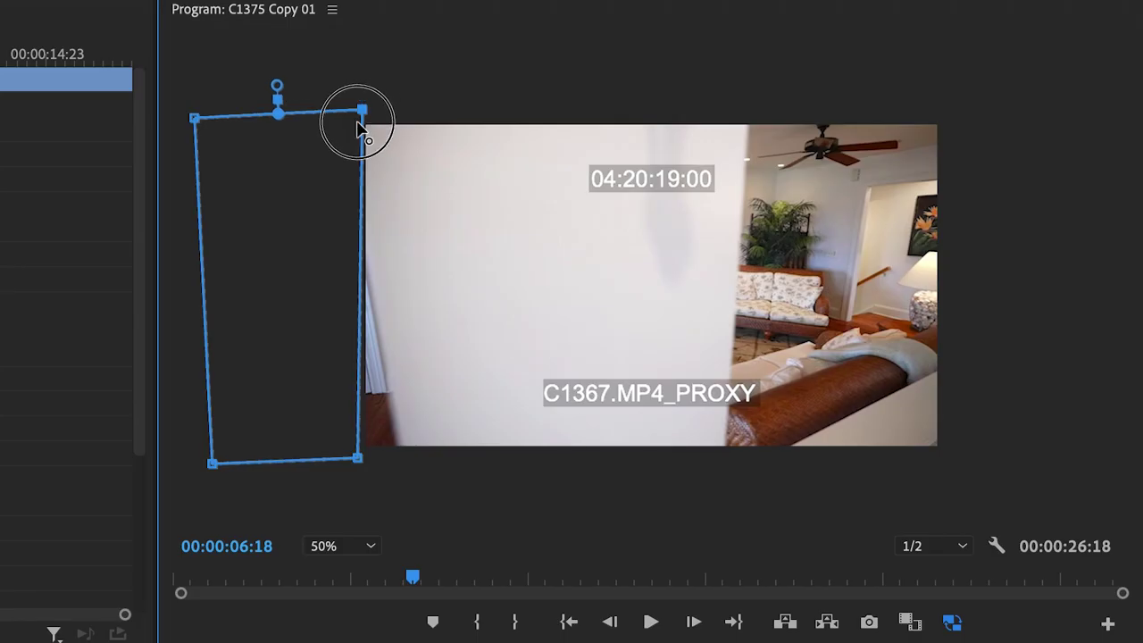
{"action": "left_click_drag", "start_coordinate": [357, 123], "coordinate": [358, 255]}
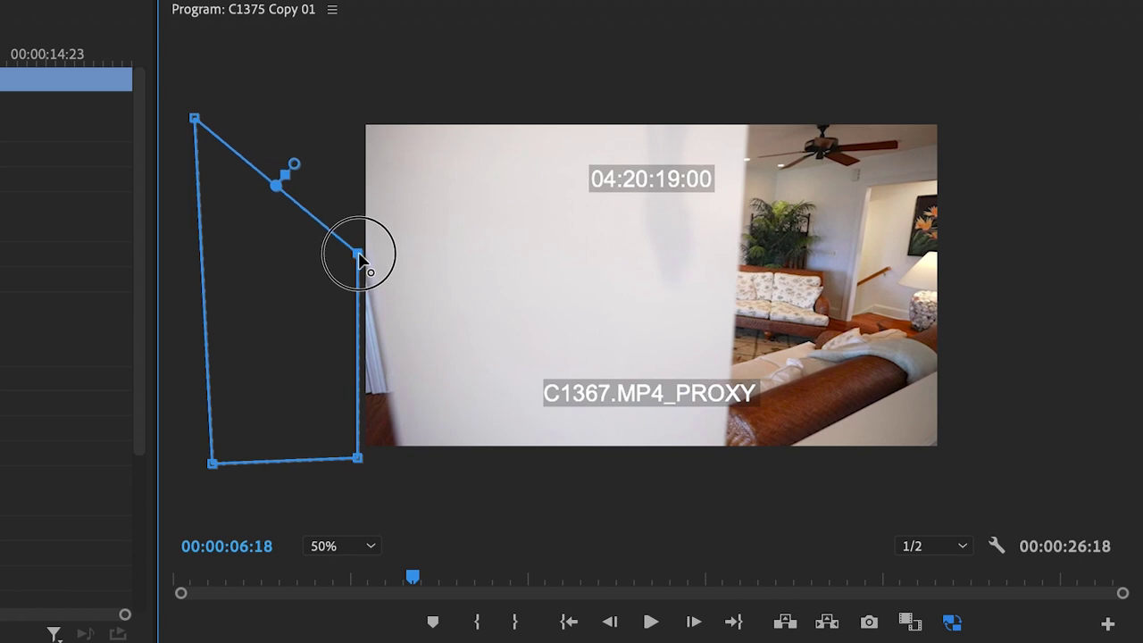
{"action": "key", "text": "Right"}
{"action": "key", "text": "Right"}
{"action": "key", "text": "Right"}
{"action": "left_click_drag", "start_coordinate": [357, 457], "coordinate": [402, 455]}
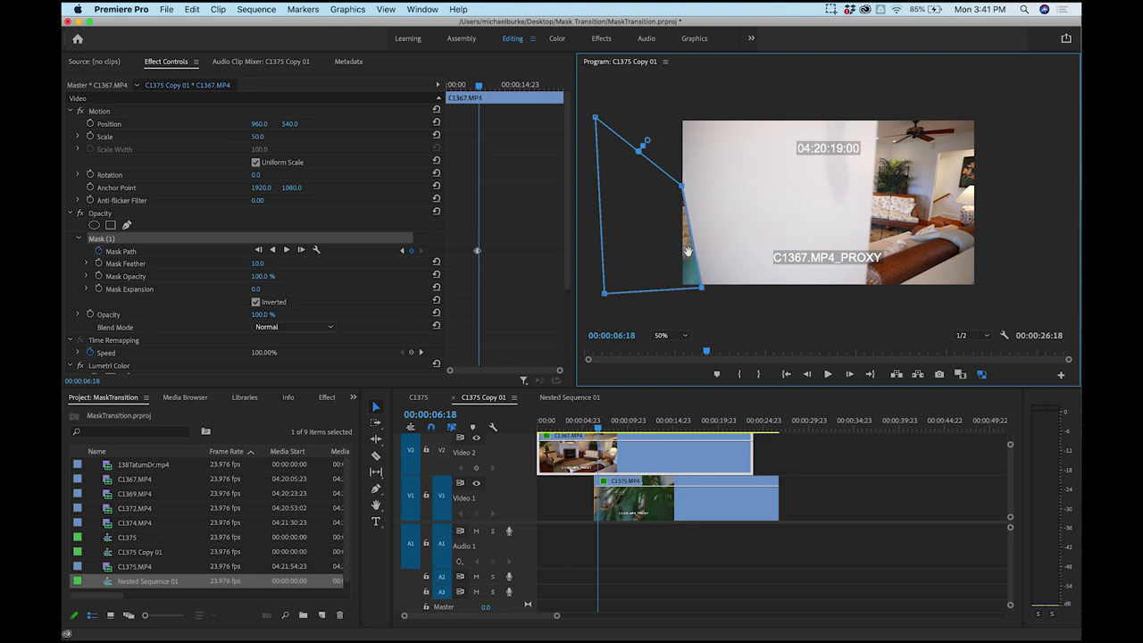
- At 00:00:07:01, raise the mask's upper right corner above the frame along the wall's edge and set Mask Feather to 50
{"action": "left_click_drag", "start_coordinate": [598, 429], "coordinate": [600, 428]}
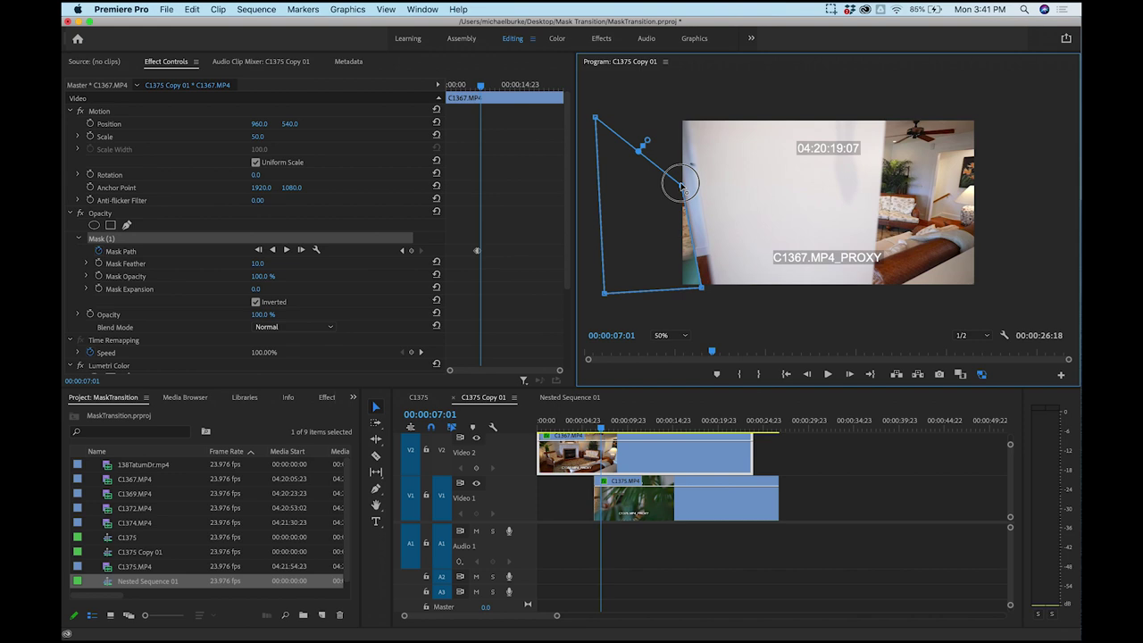
{"action": "left_click_drag", "start_coordinate": [680, 185], "coordinate": [685, 119]}
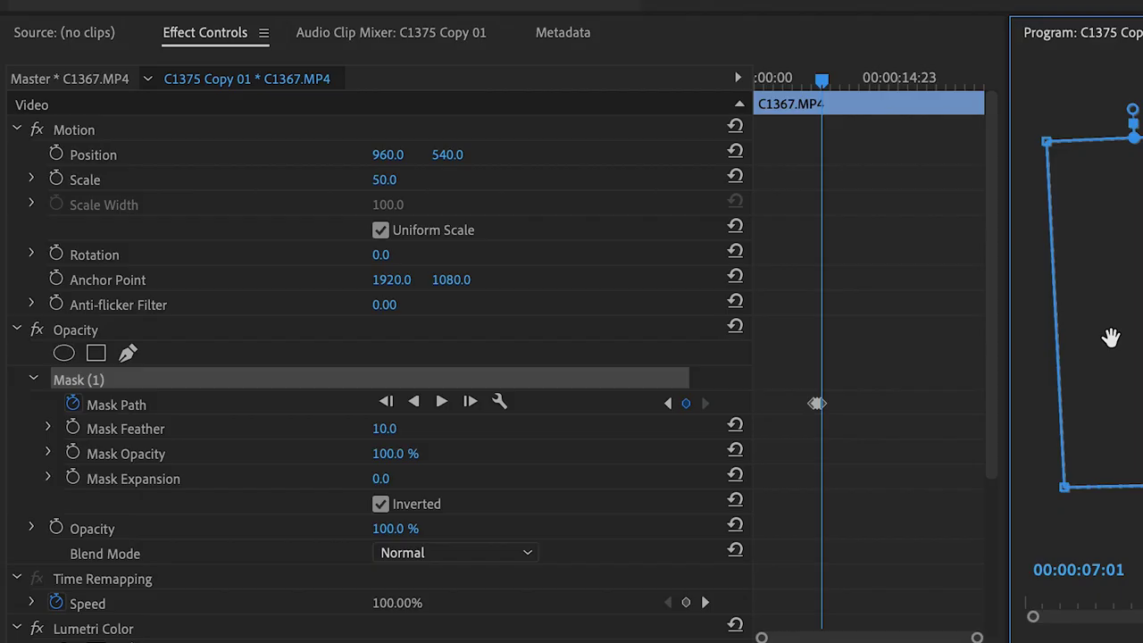
{"action": "left_click", "coordinate": [390, 431]}
{"action": "type", "text": "50"}
{"action": "key", "text": "Return"}
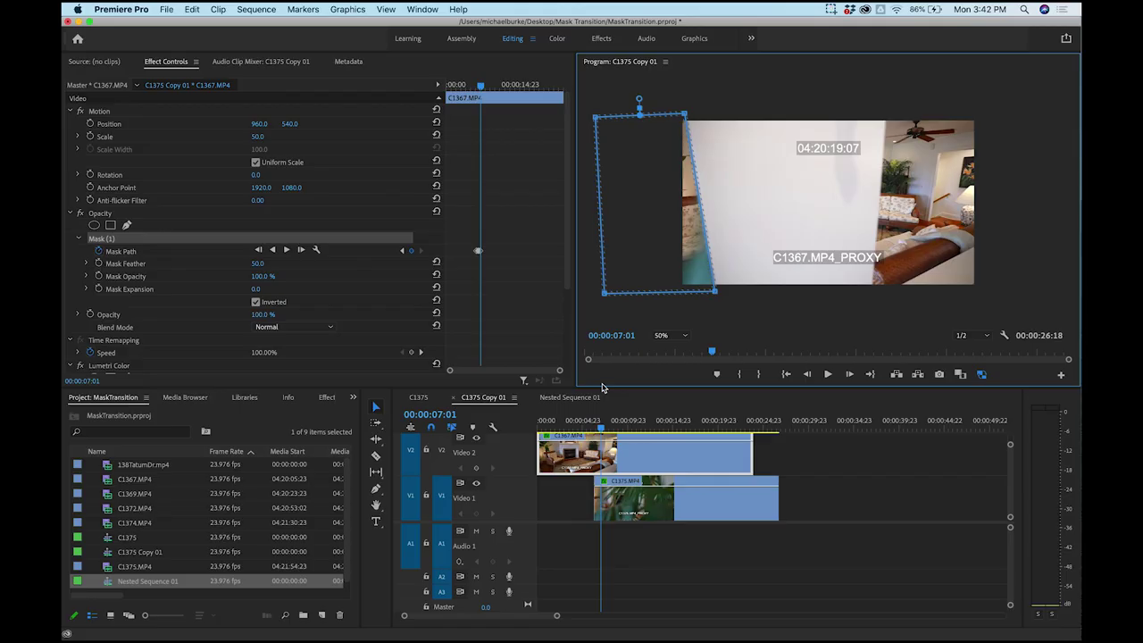
- Keyframe the mask's two right corners along the wall's trailing edge at short intervals from 00:00:07:07 to 00:00:15:16
{"action": "key", "text": "space"}
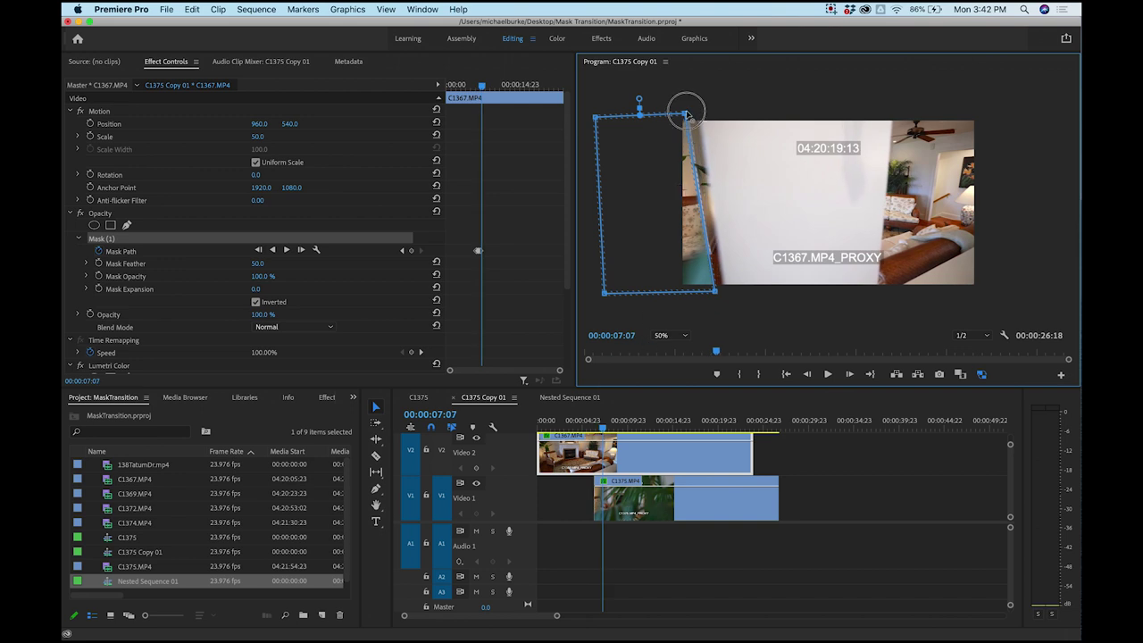
{"action": "left_click_drag", "start_coordinate": [686, 113], "coordinate": [695, 112]}
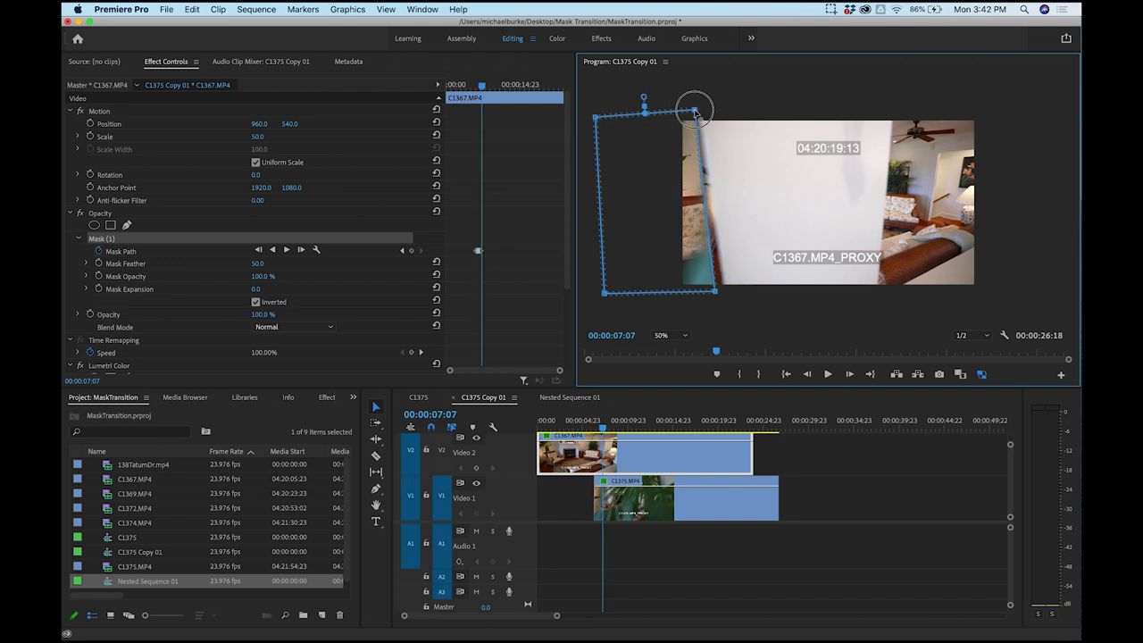
{"action": "left_click_drag", "start_coordinate": [717, 291], "coordinate": [722, 291]}
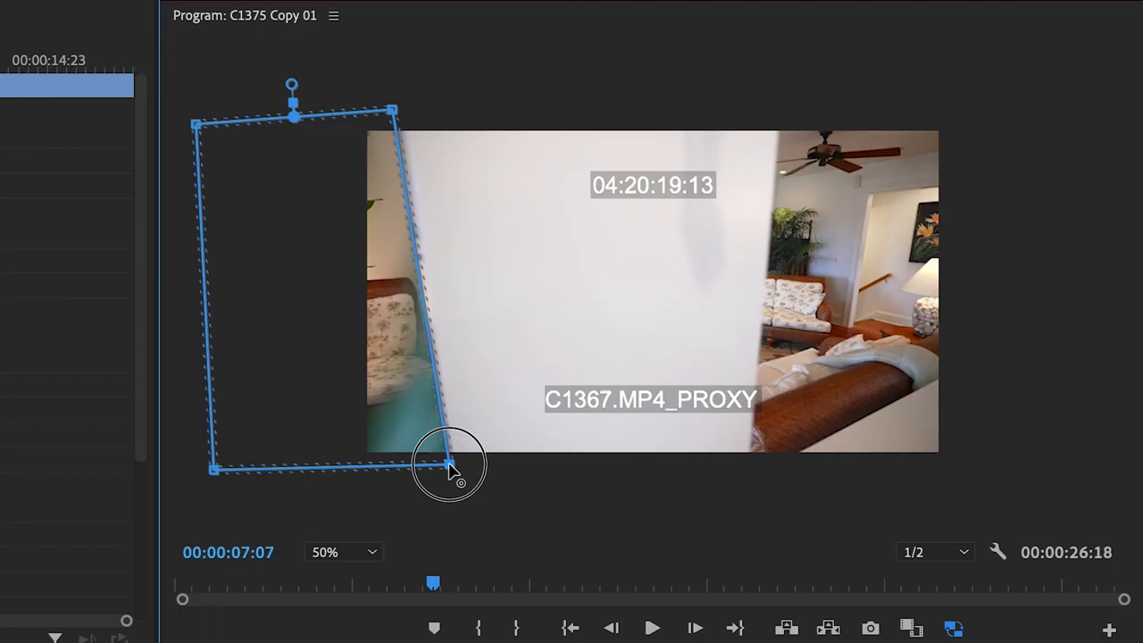
{"action": "left_click_drag", "start_coordinate": [724, 291], "coordinate": [733, 292]}
{"action": "key", "text": "space"}
{"action": "left_click_drag", "start_coordinate": [711, 110], "coordinate": [737, 114]}
{"action": "left_click_drag", "start_coordinate": [490, 466], "coordinate": [523, 476]}
{"action": "left_click_drag", "start_coordinate": [505, 111], "coordinate": [536, 116]}
{"action": "left_click_drag", "start_coordinate": [534, 470], "coordinate": [558, 474]}
{"action": "left_click_drag", "start_coordinate": [538, 114], "coordinate": [564, 114]}
{"action": "left_click_drag", "start_coordinate": [559, 474], "coordinate": [580, 474]}
{"action": "left_click_drag", "start_coordinate": [563, 113], "coordinate": [574, 114]}
{"action": "left_click_drag", "start_coordinate": [581, 473], "coordinate": [587, 473]}
{"action": "left_click_drag", "start_coordinate": [580, 113], "coordinate": [594, 113]}
{"action": "left_click_drag", "start_coordinate": [589, 471], "coordinate": [603, 472]}
{"action": "left_click_drag", "start_coordinate": [200, 118], "coordinate": [203, 110]}
{"action": "left_click_drag", "start_coordinate": [604, 471], "coordinate": [619, 468]}
{"action": "left_click_drag", "start_coordinate": [612, 113], "coordinate": [635, 120]}
{"action": "left_click_drag", "start_coordinate": [619, 468], "coordinate": [633, 467]}
{"action": "left_click_drag", "start_coordinate": [630, 114], "coordinate": [656, 113]}
{"action": "left_click_drag", "start_coordinate": [633, 469], "coordinate": [652, 477]}
{"action": "left_click_drag", "start_coordinate": [655, 113], "coordinate": [676, 113]}
{"action": "left_click_drag", "start_coordinate": [652, 473], "coordinate": [667, 475]}
{"action": "left_click_drag", "start_coordinate": [676, 114], "coordinate": [705, 113]}
{"action": "left_click_drag", "start_coordinate": [668, 473], "coordinate": [695, 477]}
{"action": "left_click_drag", "start_coordinate": [708, 113], "coordinate": [732, 111]}
{"action": "left_click_drag", "start_coordinate": [693, 474], "coordinate": [706, 472]}
{"action": "left_click_drag", "start_coordinate": [740, 116], "coordinate": [747, 111]}
{"action": "left_click_drag", "start_coordinate": [706, 472], "coordinate": [728, 473]}
{"action": "left_click_drag", "start_coordinate": [748, 114], "coordinate": [766, 113]}
{"action": "left_click_drag", "start_coordinate": [724, 471], "coordinate": [734, 471]}
{"action": "left_click_drag", "start_coordinate": [766, 113], "coordinate": [788, 113]}
{"action": "left_click_drag", "start_coordinate": [735, 470], "coordinate": [758, 473]}
{"action": "left_click_drag", "start_coordinate": [788, 113], "coordinate": [804, 114]}
{"action": "left_click_drag", "start_coordinate": [758, 473], "coordinate": [770, 477]}
{"action": "left_click_drag", "start_coordinate": [804, 115], "coordinate": [819, 116]}
{"action": "left_click_drag", "start_coordinate": [770, 478], "coordinate": [778, 478]}
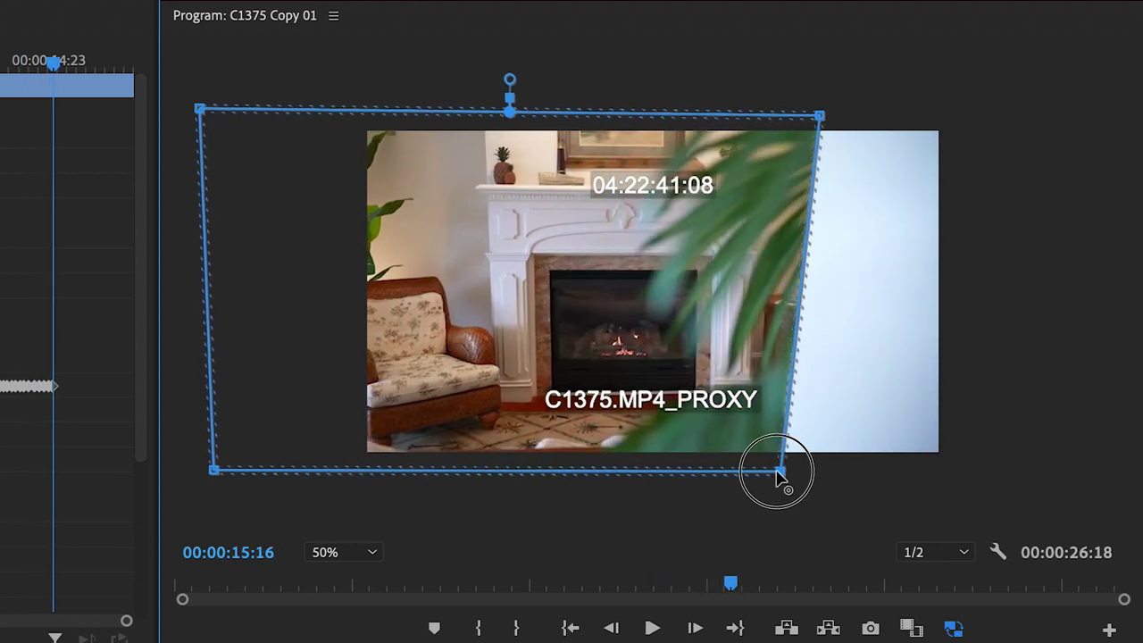
- Continue keyframing the mask's right corners beyond 00:00:15:16, following the wall until the mask reaches past the frame's right edge
{"action": "left_click_drag", "start_coordinate": [820, 117], "coordinate": [829, 113]}
{"action": "left_click_drag", "start_coordinate": [778, 473], "coordinate": [785, 473]}
{"action": "left_click_drag", "start_coordinate": [831, 113], "coordinate": [849, 112]}
{"action": "left_click_drag", "start_coordinate": [786, 474], "coordinate": [797, 476]}
{"action": "left_click_drag", "start_coordinate": [848, 113], "coordinate": [862, 118]}
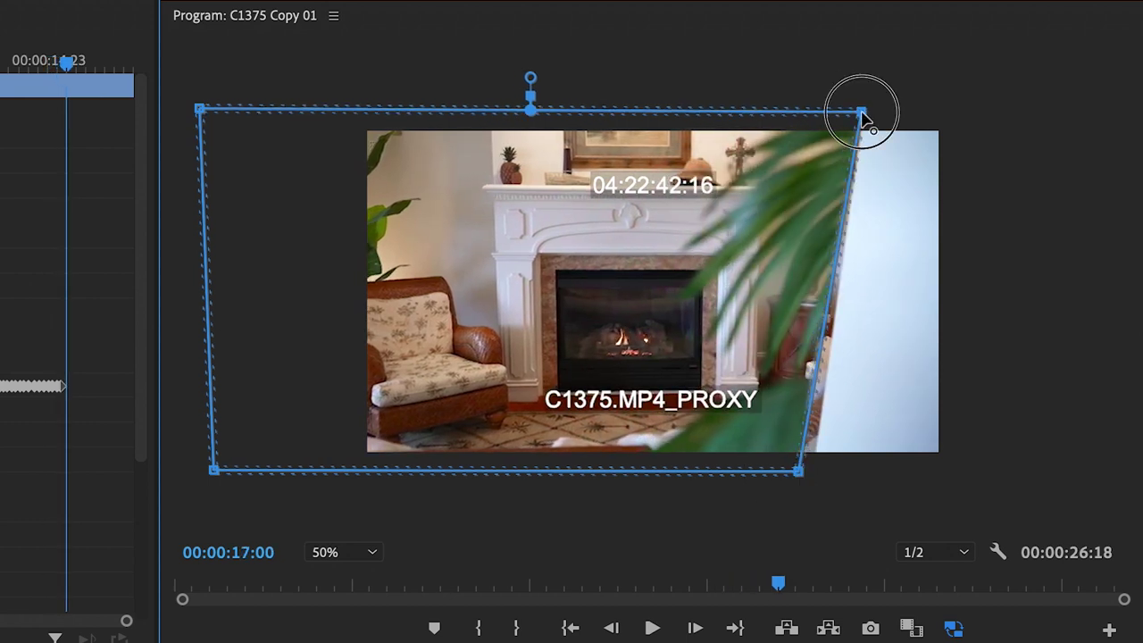
{"action": "left_click_drag", "start_coordinate": [797, 471], "coordinate": [813, 469]}
{"action": "left_click_drag", "start_coordinate": [863, 115], "coordinate": [877, 112]}
{"action": "left_click_drag", "start_coordinate": [816, 469], "coordinate": [829, 467]}
{"action": "left_click_drag", "start_coordinate": [878, 113], "coordinate": [896, 116]}
{"action": "left_click_drag", "start_coordinate": [829, 467], "coordinate": [834, 472]}
{"action": "left_click_drag", "start_coordinate": [895, 115], "coordinate": [911, 116]}
{"action": "left_click_drag", "start_coordinate": [835, 471], "coordinate": [849, 469]}
{"action": "left_click_drag", "start_coordinate": [910, 116], "coordinate": [929, 114]}
{"action": "left_click_drag", "start_coordinate": [849, 470], "coordinate": [865, 473]}
{"action": "left_click_drag", "start_coordinate": [928, 114], "coordinate": [945, 112]}
{"action": "left_click_drag", "start_coordinate": [865, 473], "coordinate": [885, 473]}
{"action": "left_click_drag", "start_coordinate": [946, 113], "coordinate": [979, 110]}
{"action": "left_click_drag", "start_coordinate": [885, 471], "coordinate": [898, 473]}
{"action": "left_click_drag", "start_coordinate": [979, 105], "coordinate": [1005, 108]}
{"action": "left_click_drag", "start_coordinate": [916, 470], "coordinate": [939, 473]}
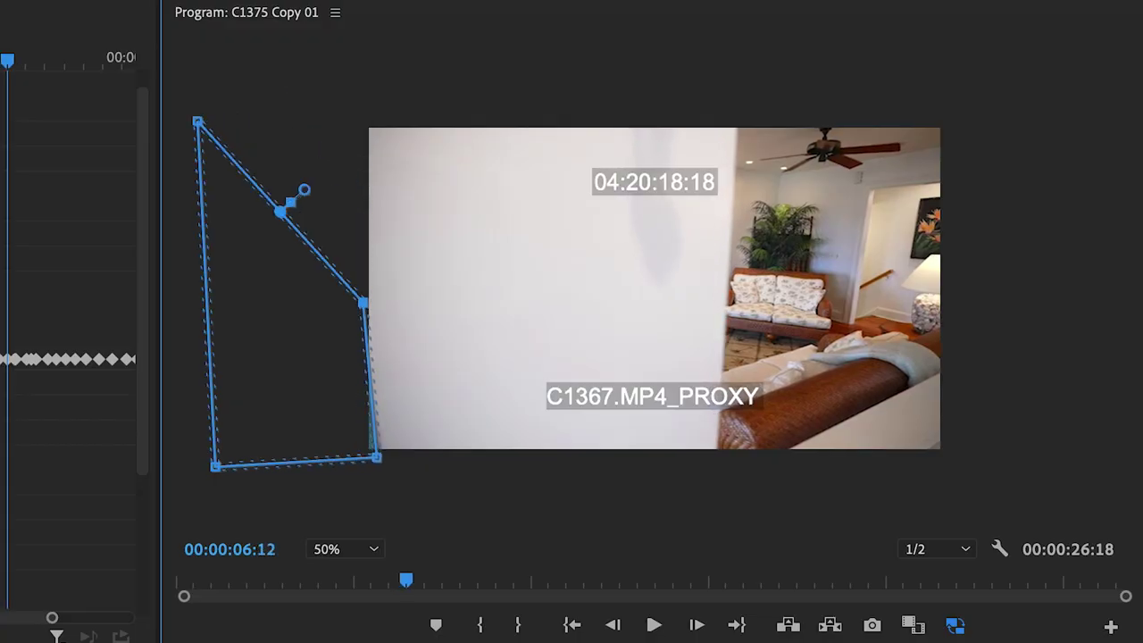
- Fine-tune the mask's two right corners along the wall's trailing edge at frames between 00:00:06:13 and 00:00:06:19
{"action": "key", "text": "Left"}
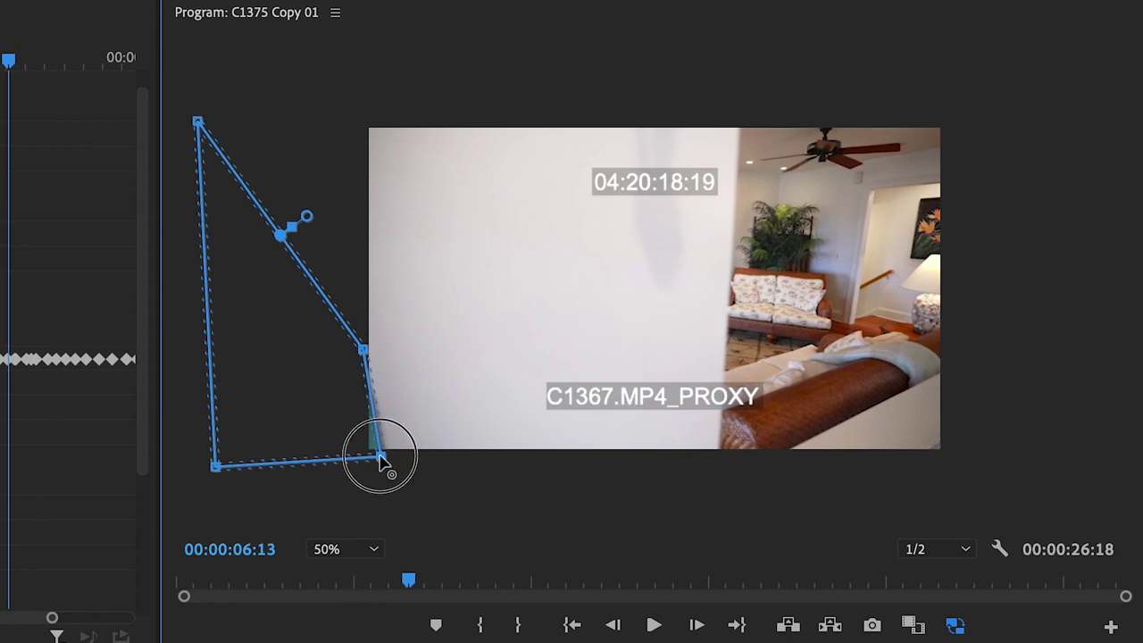
{"action": "left_click_drag", "start_coordinate": [382, 457], "coordinate": [387, 461]}
{"action": "key", "text": "Right"}
{"action": "key", "text": "Right"}
{"action": "key", "text": "Right"}
{"action": "key", "text": "Right"}
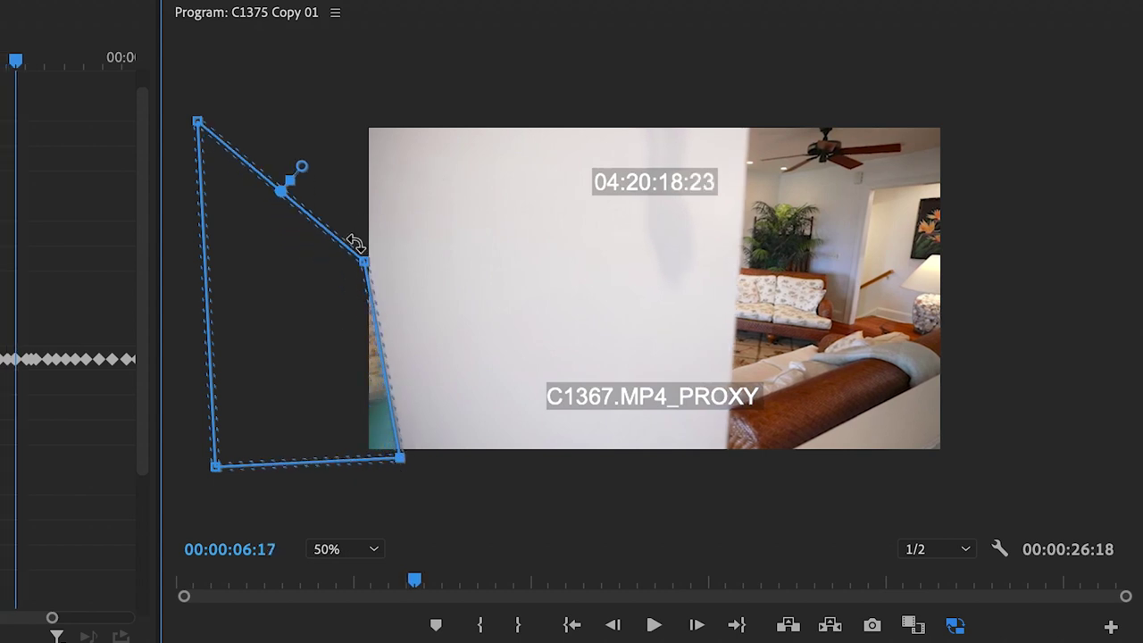
{"action": "left_click_drag", "start_coordinate": [365, 261], "coordinate": [370, 261]}
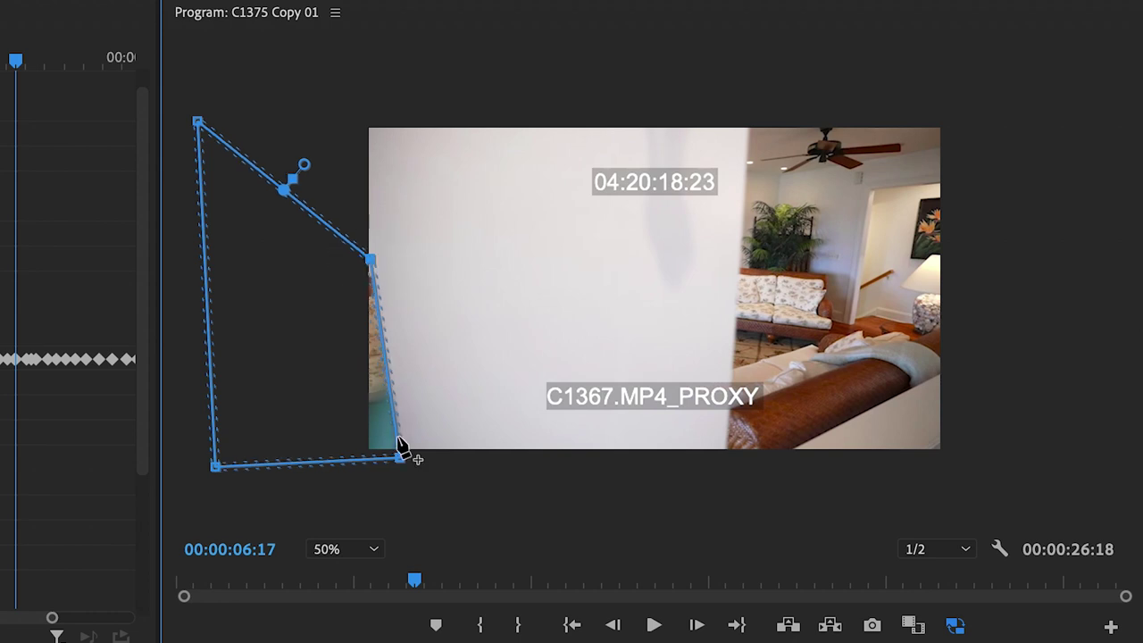
{"action": "left_click_drag", "start_coordinate": [400, 457], "coordinate": [404, 459]}
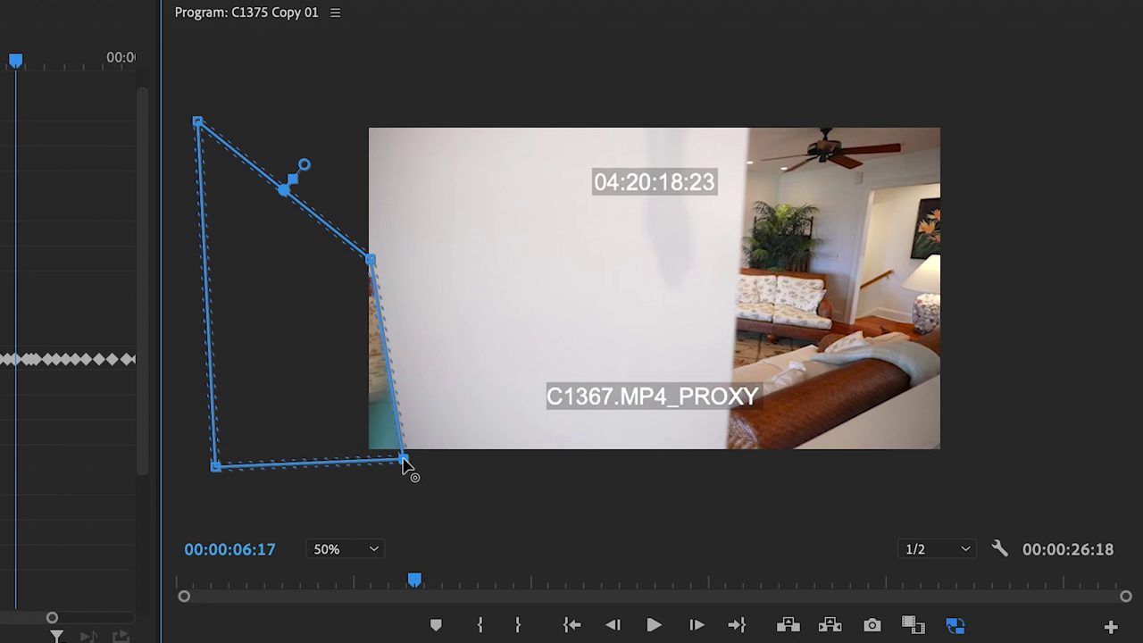
{"action": "key", "text": "Right"}
{"action": "key", "text": "Right"}
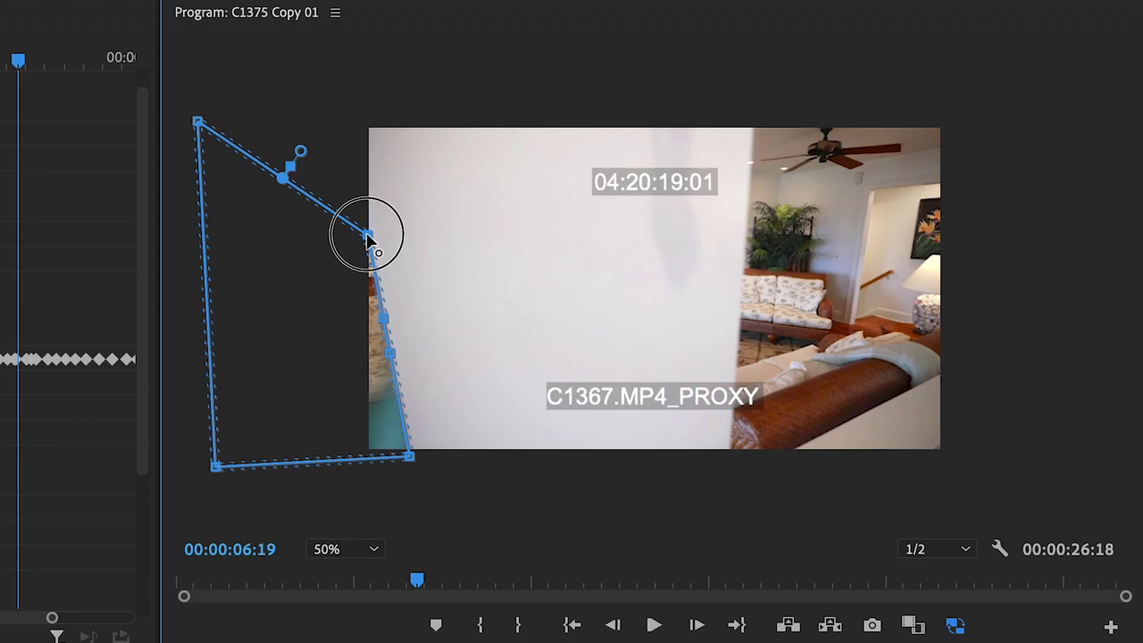
{"action": "left_click_drag", "start_coordinate": [368, 239], "coordinate": [369, 235]}
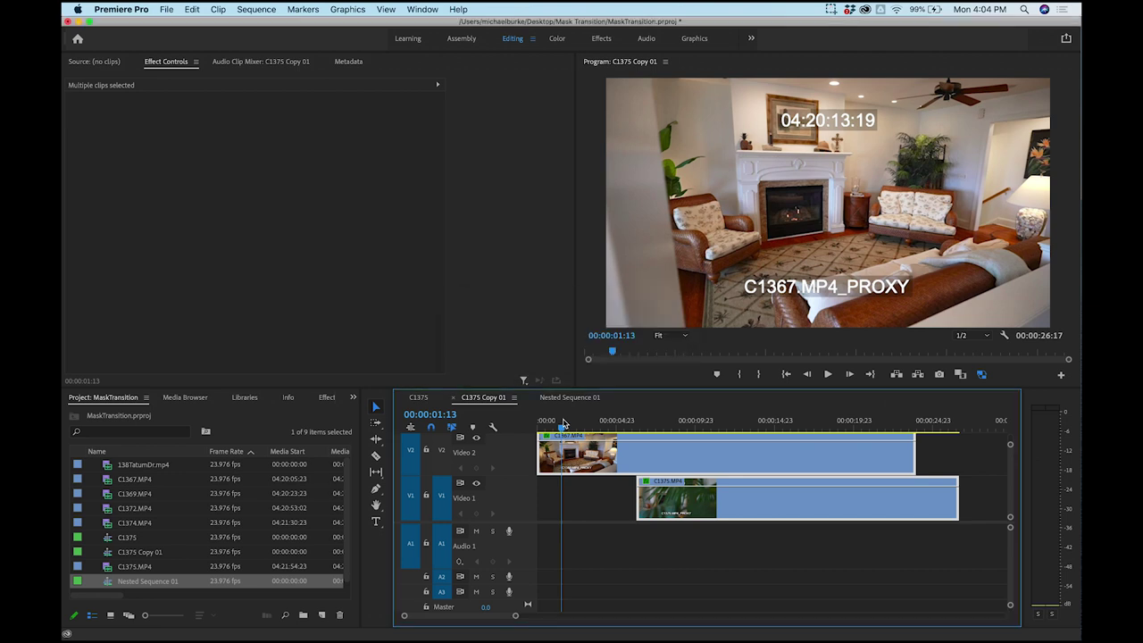
- Play the sequence to check the masked transition from C1367.MP4 to C1375.MP4
{"action": "key", "text": "space"}
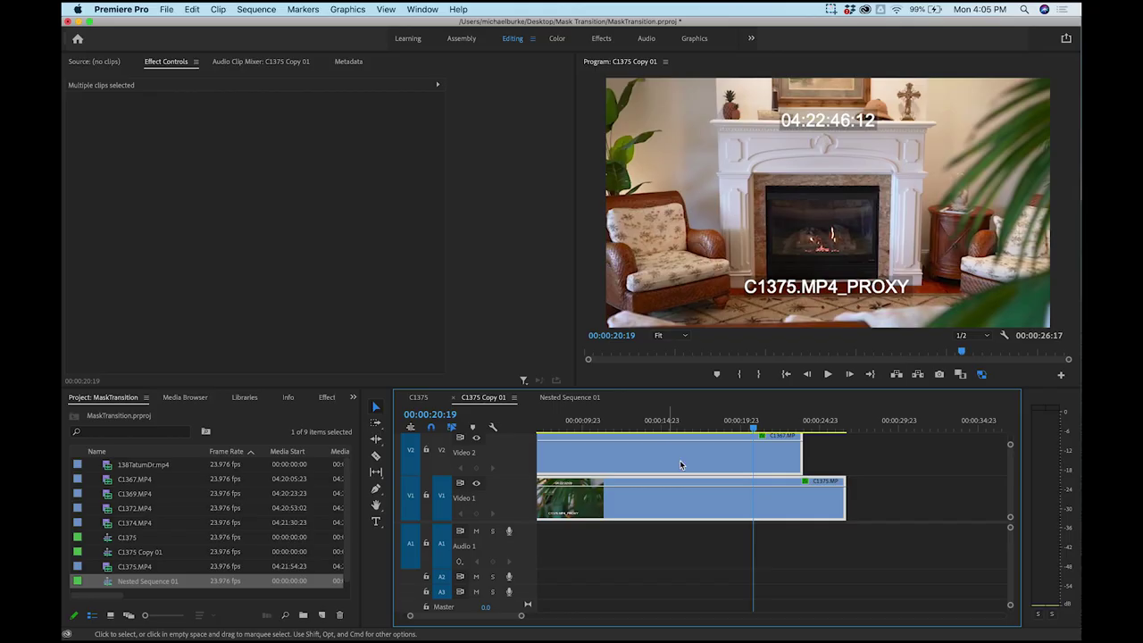
{"action": "left_click", "coordinate": [857, 454]}
{"action": "key", "text": "="}
{"action": "scroll", "coordinate": [748, 451], "scroll_direction": "down", "scroll_amount": 1}
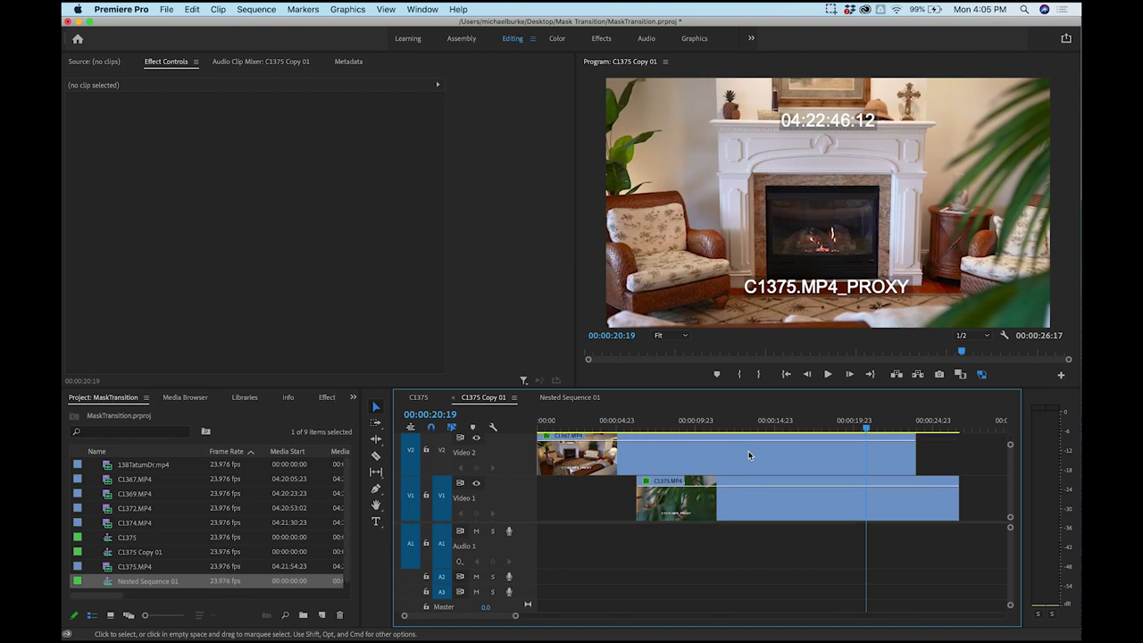
- Nest the C1367.MP4 and C1375.MP4 clips together into one sequence, keeping the suggested name
{"action": "left_click", "coordinate": [879, 471]}
{"action": "left_click_drag", "start_coordinate": [884, 466], "coordinate": [842, 486]}
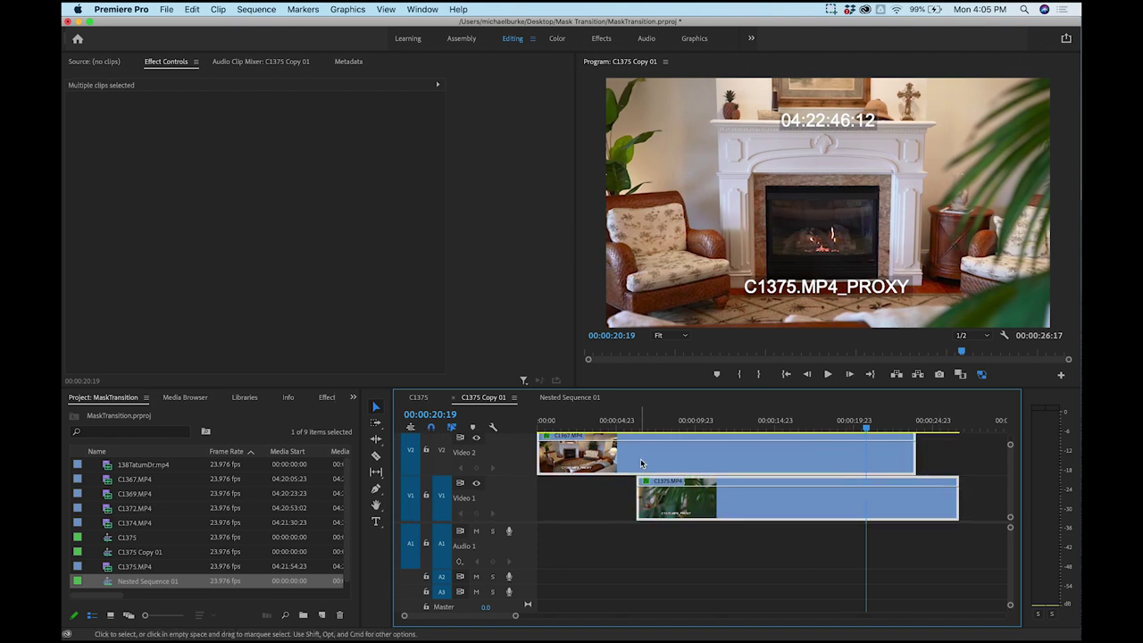
{"action": "right_click", "coordinate": [640, 462]}
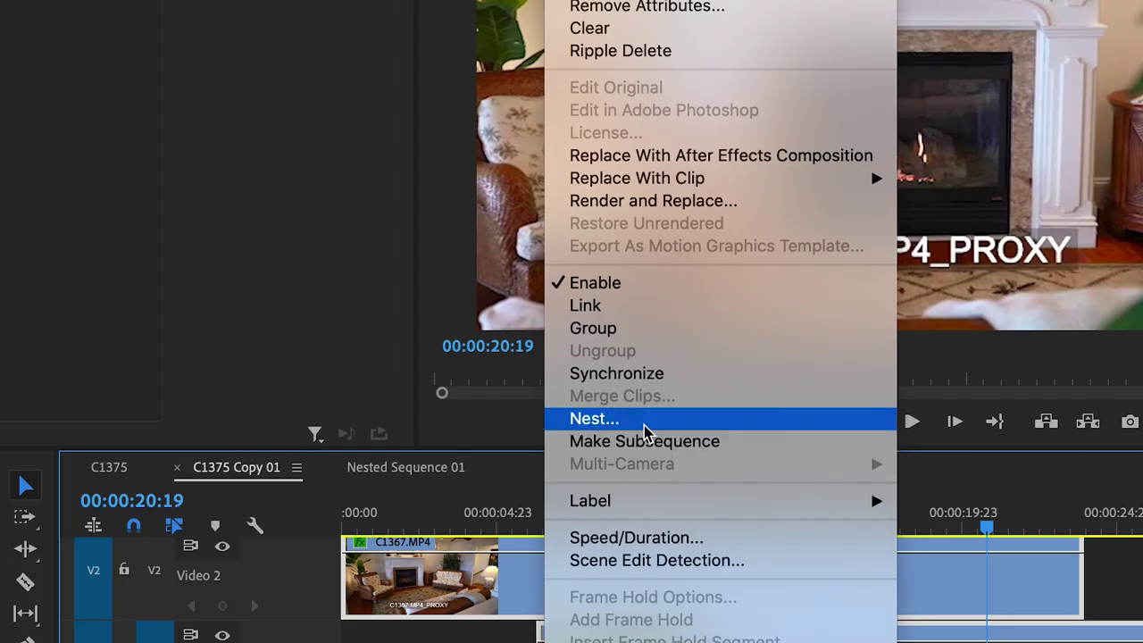
{"action": "left_click", "coordinate": [642, 418]}
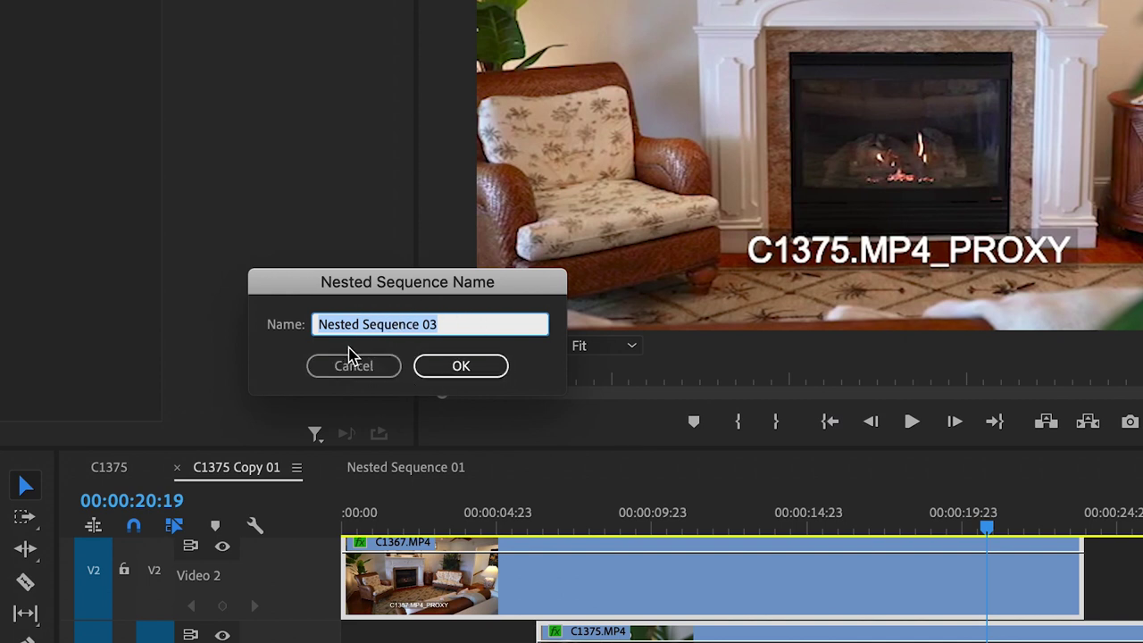
{"action": "left_click", "coordinate": [450, 371]}
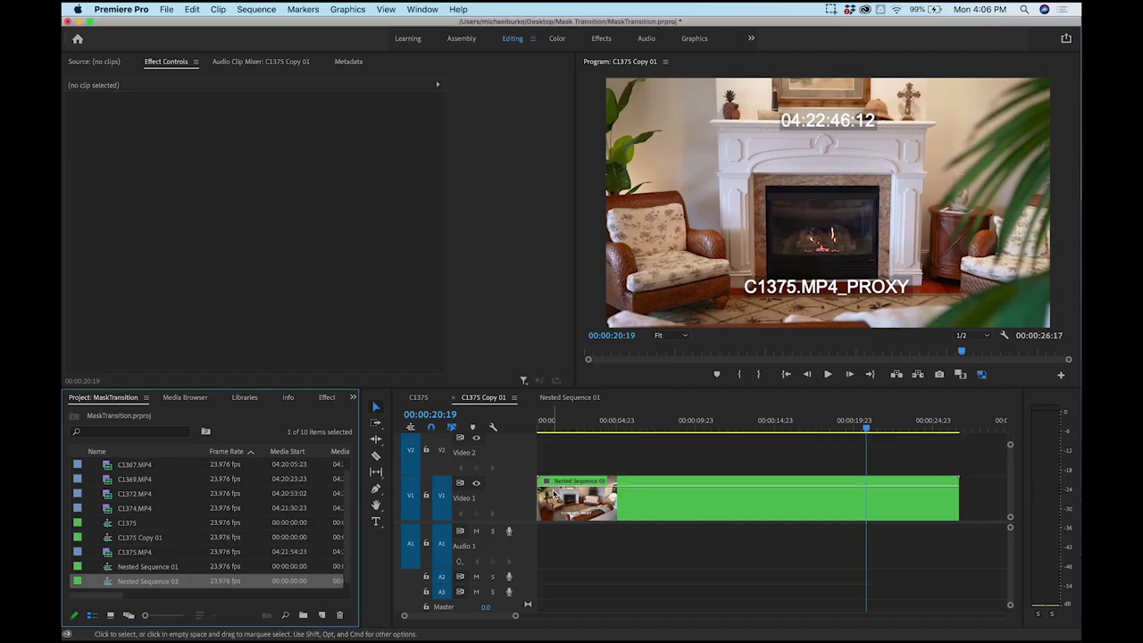
- Scrub and play through the nested sequence to review its pacing, stopping at 00:00:02:00 where the speed change should begin
{"action": "left_click_drag", "start_coordinate": [542, 424], "coordinate": [902, 421]}
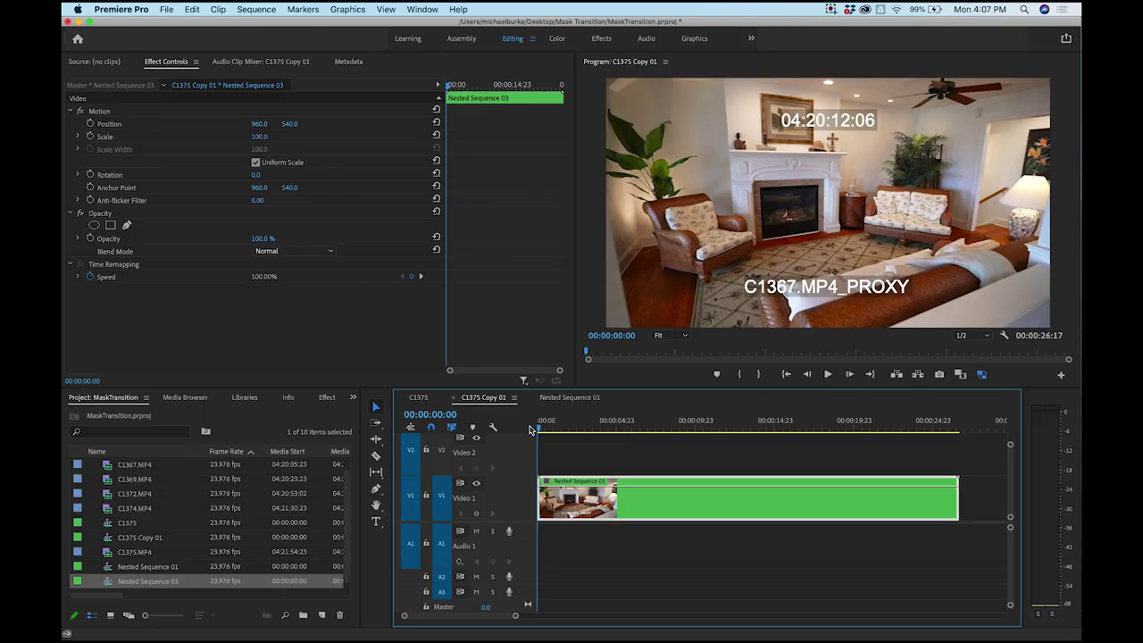
{"action": "key", "text": "space"}
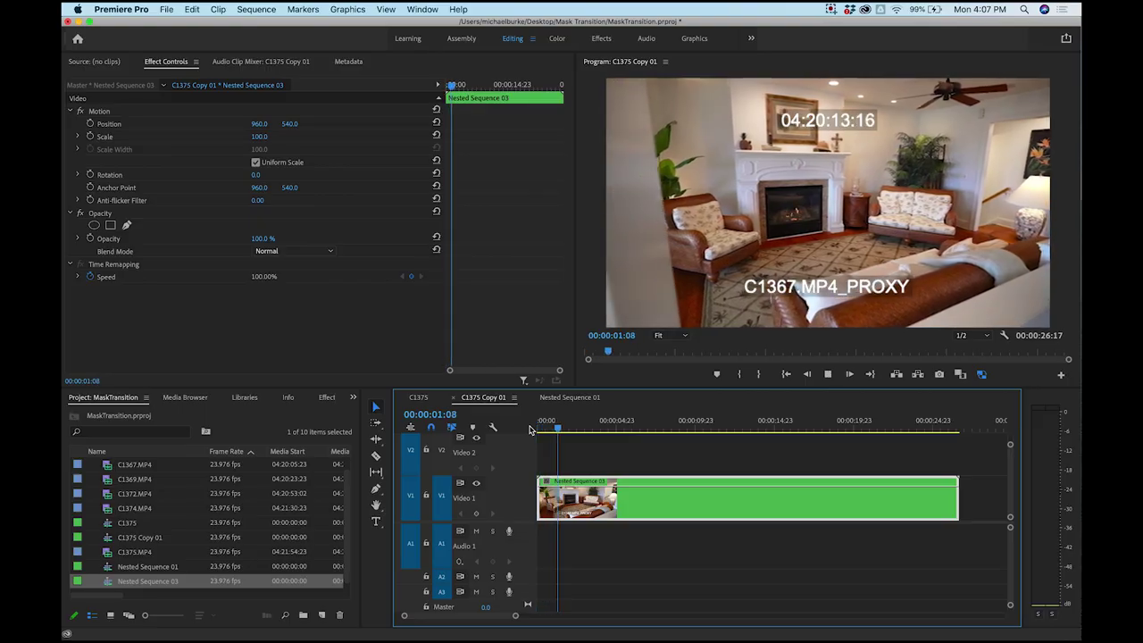
{"action": "left_click_drag", "start_coordinate": [671, 427], "coordinate": [837, 416]}
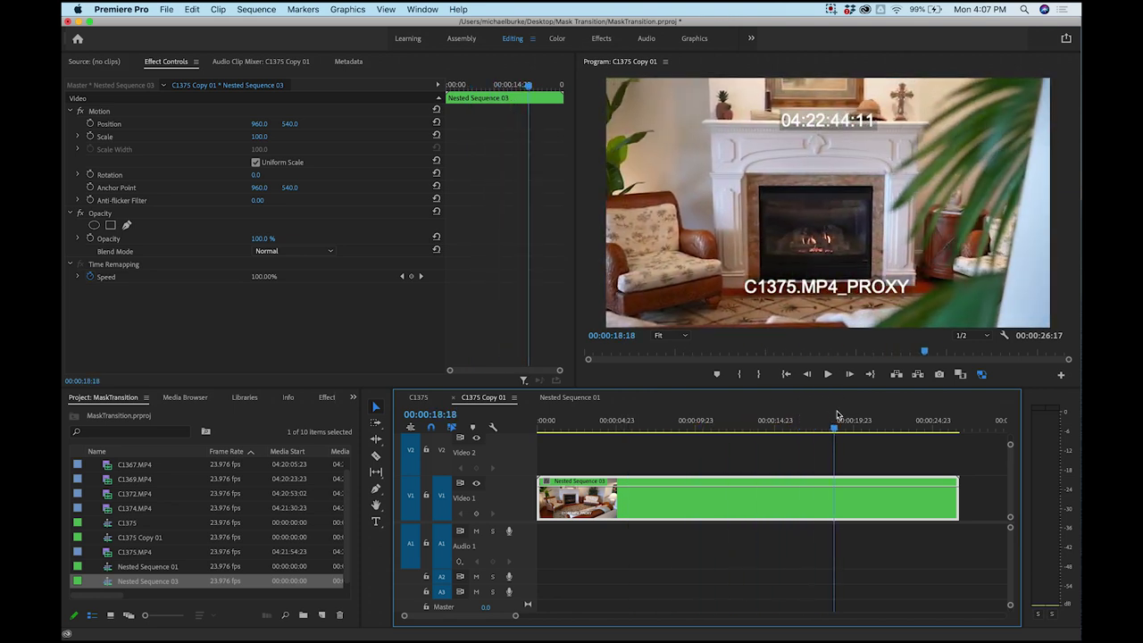
{"action": "left_click_drag", "start_coordinate": [753, 427], "coordinate": [528, 426]}
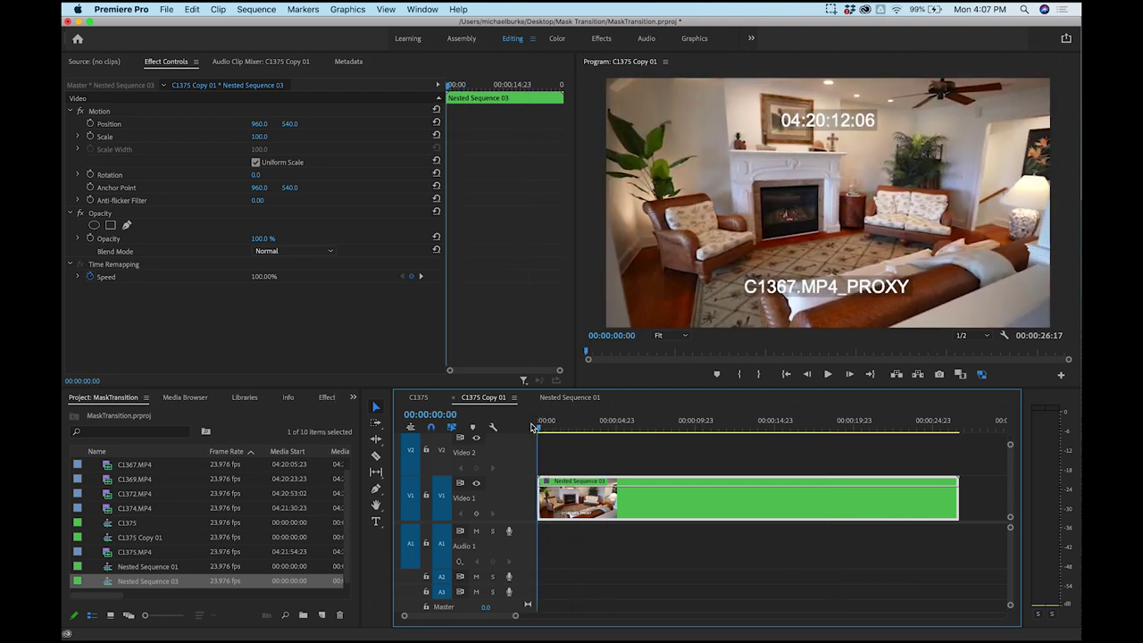
{"action": "key", "text": "space"}
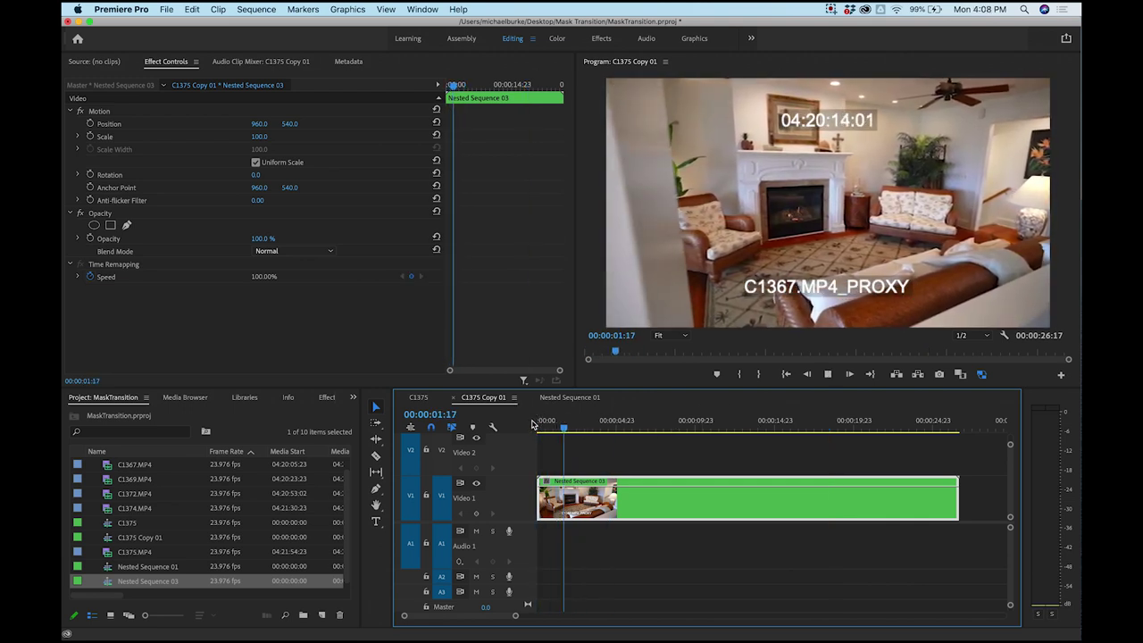
{"action": "key", "text": "space"}
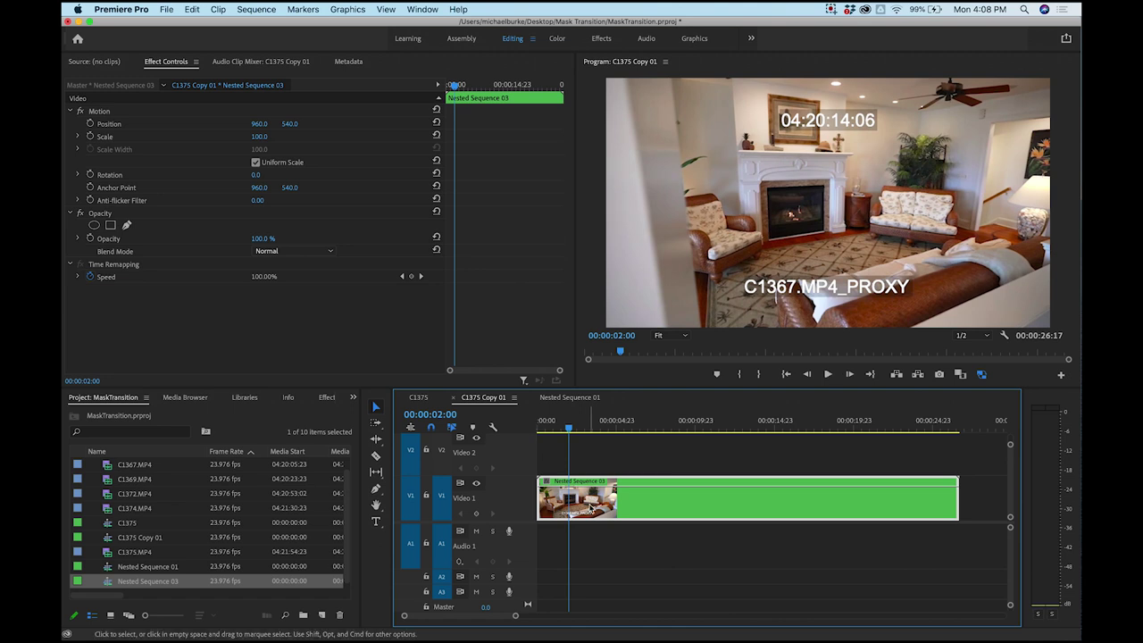
- Show the Time Remapping Speed keyframes on the nested clip in the timeline
{"action": "right_click", "coordinate": [590, 507]}
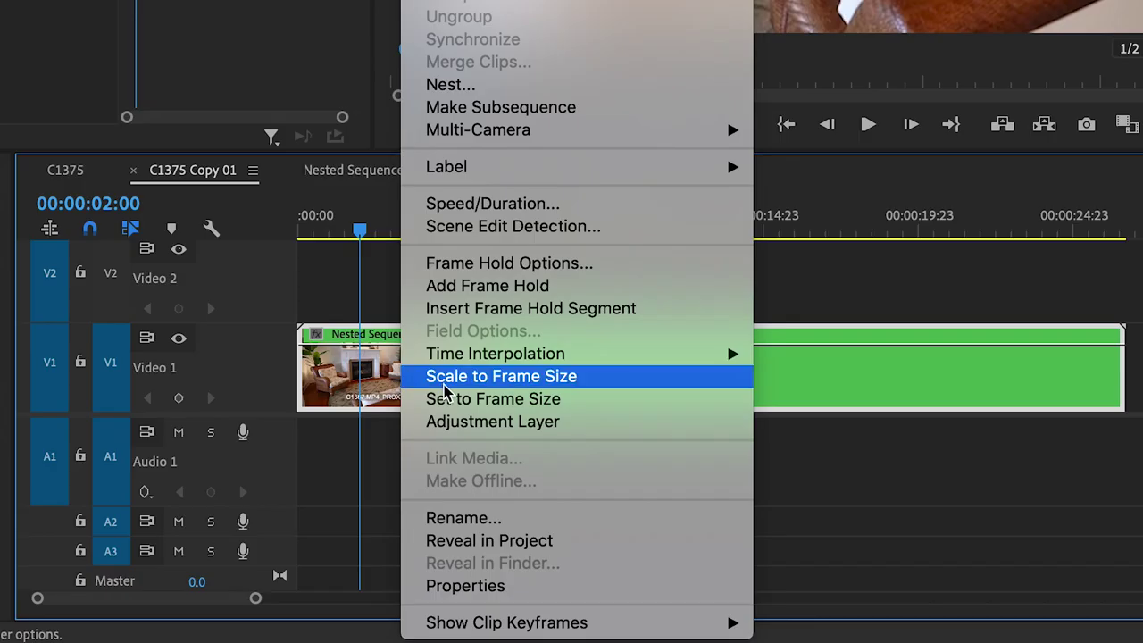
{"action": "mouse_move", "coordinate": [494, 630]}
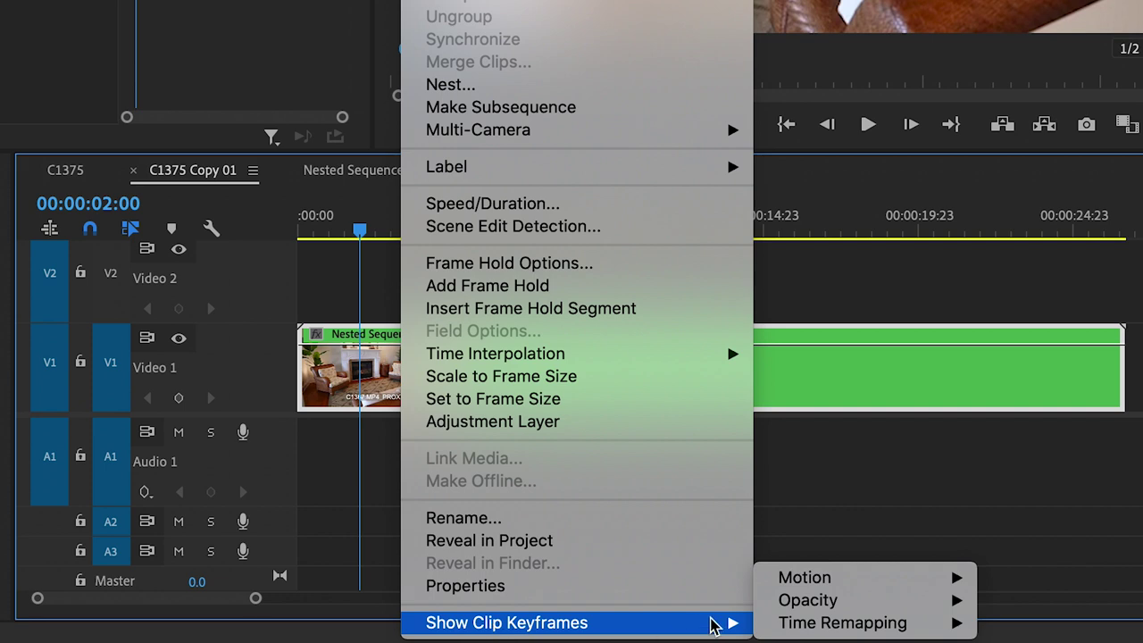
{"action": "mouse_move", "coordinate": [812, 625]}
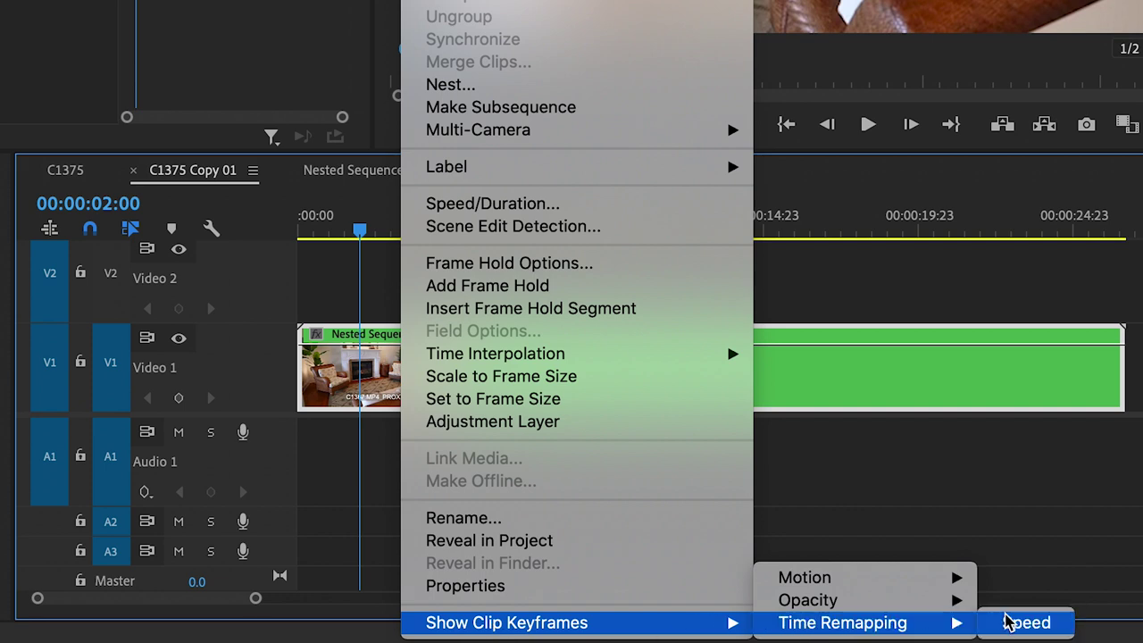
{"action": "left_click", "coordinate": [1024, 623]}
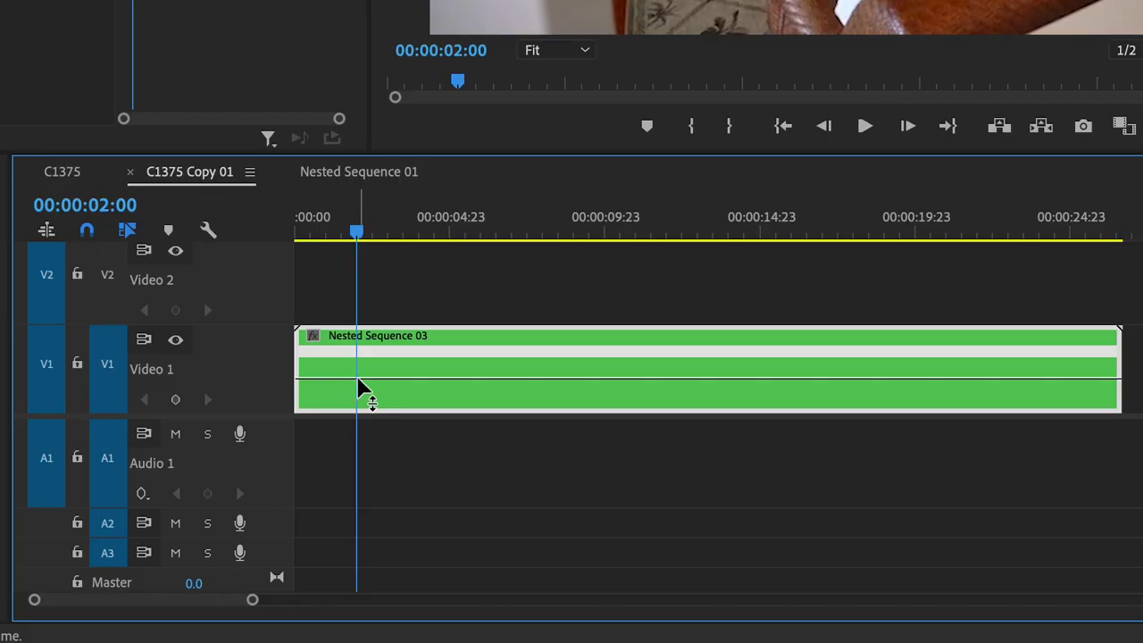
- Add speed keyframes to the nested clip at 00:00:02:00 and 00:00:18:20
{"action": "mouse_move", "coordinate": [358, 381]}
{"action": "left_click", "coordinate": [355, 385], "text": "ctrl"}
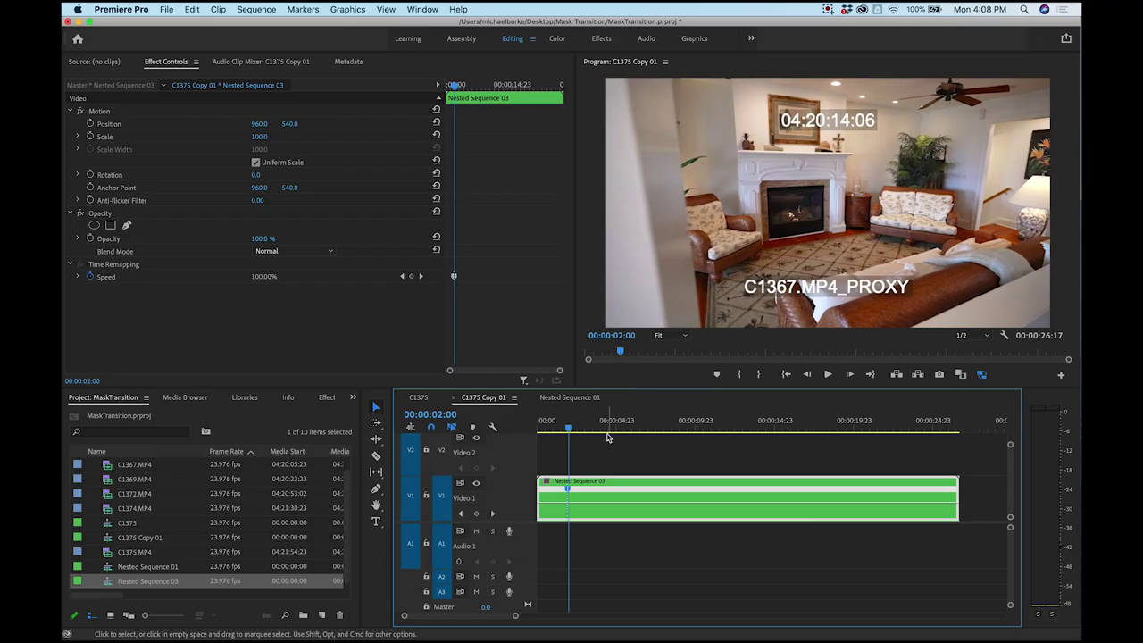
{"action": "left_click_drag", "start_coordinate": [624, 425], "coordinate": [835, 420]}
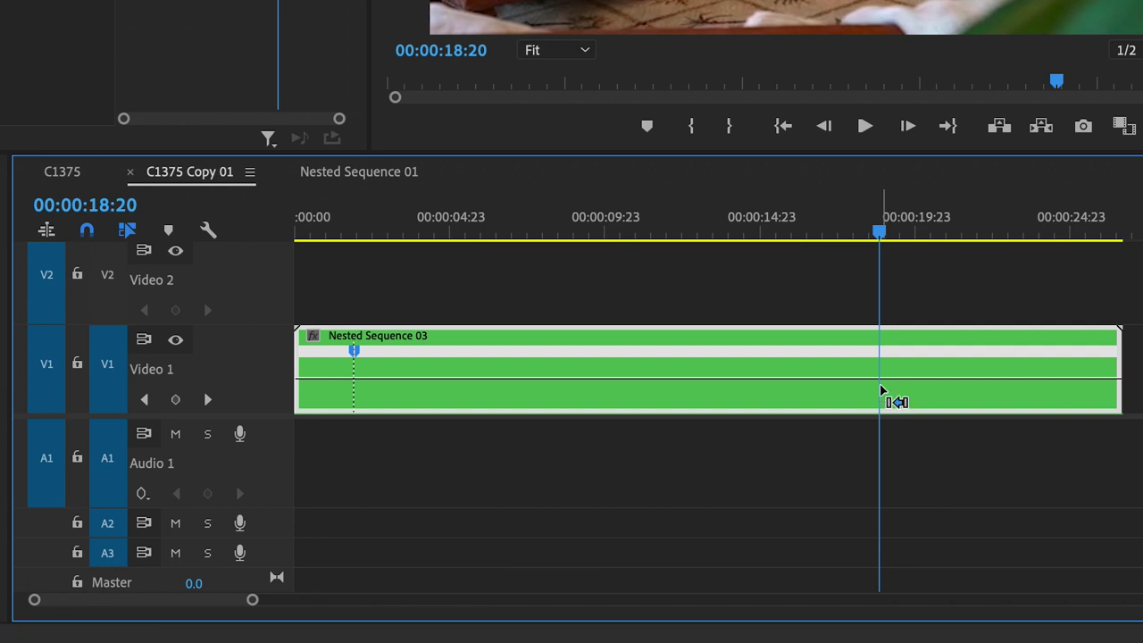
{"action": "left_click", "coordinate": [879, 388], "text": "super"}
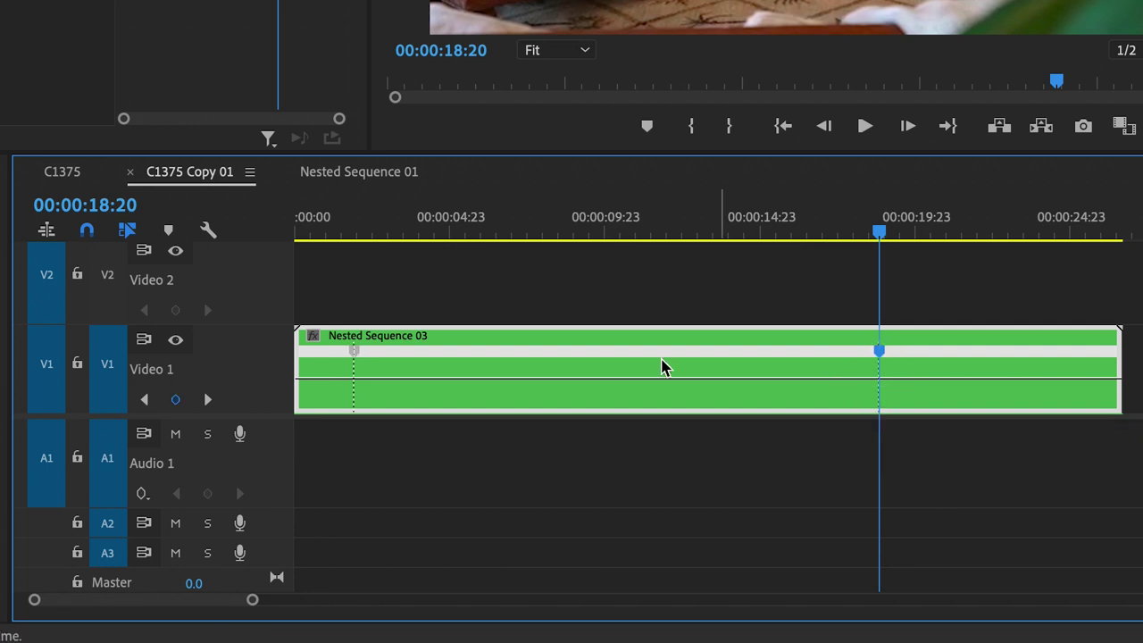
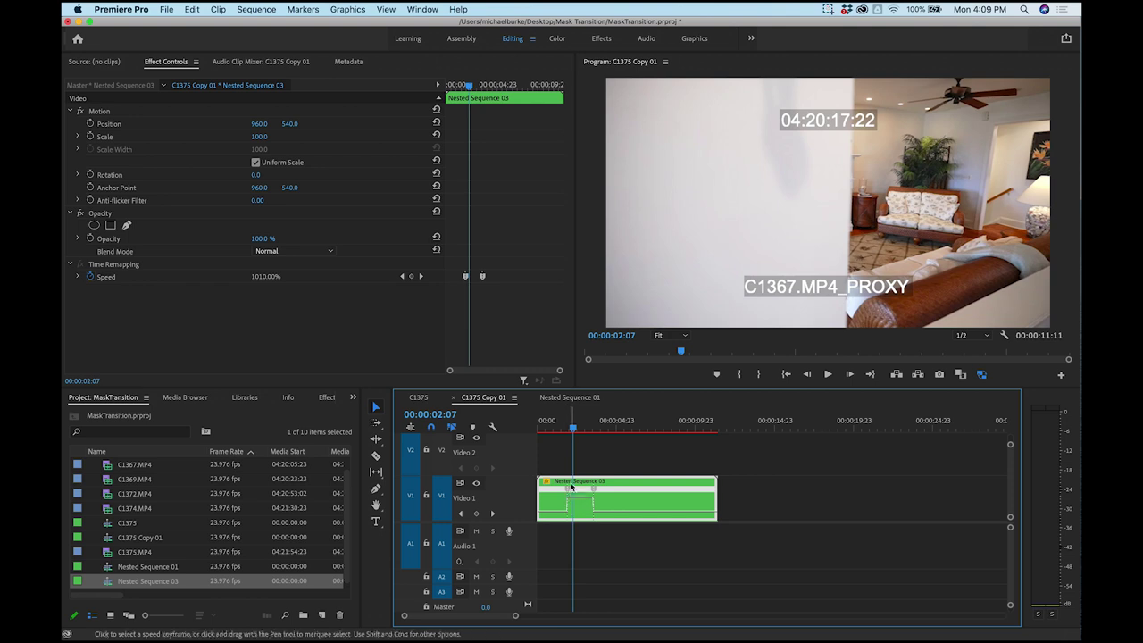
- Split the first speed keyframe apart to create a gradual speed-up starting just before 00:00:02:00
{"action": "key", "text": "equal"}
{"action": "key", "text": "equal"}
{"action": "key", "text": "equal"}
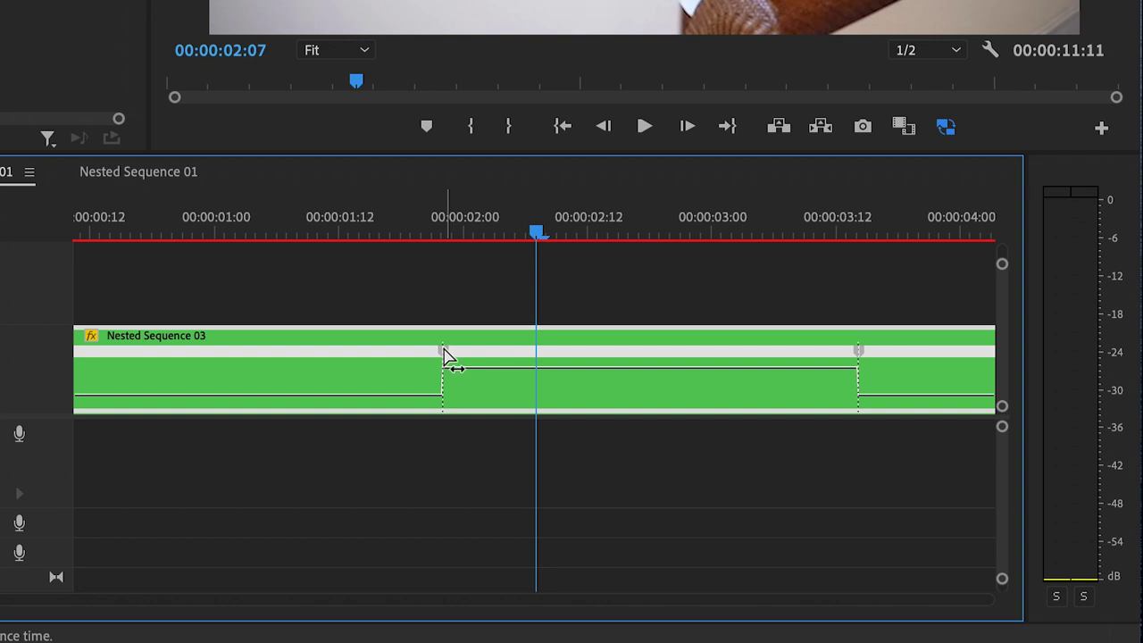
{"action": "left_click", "coordinate": [444, 350]}
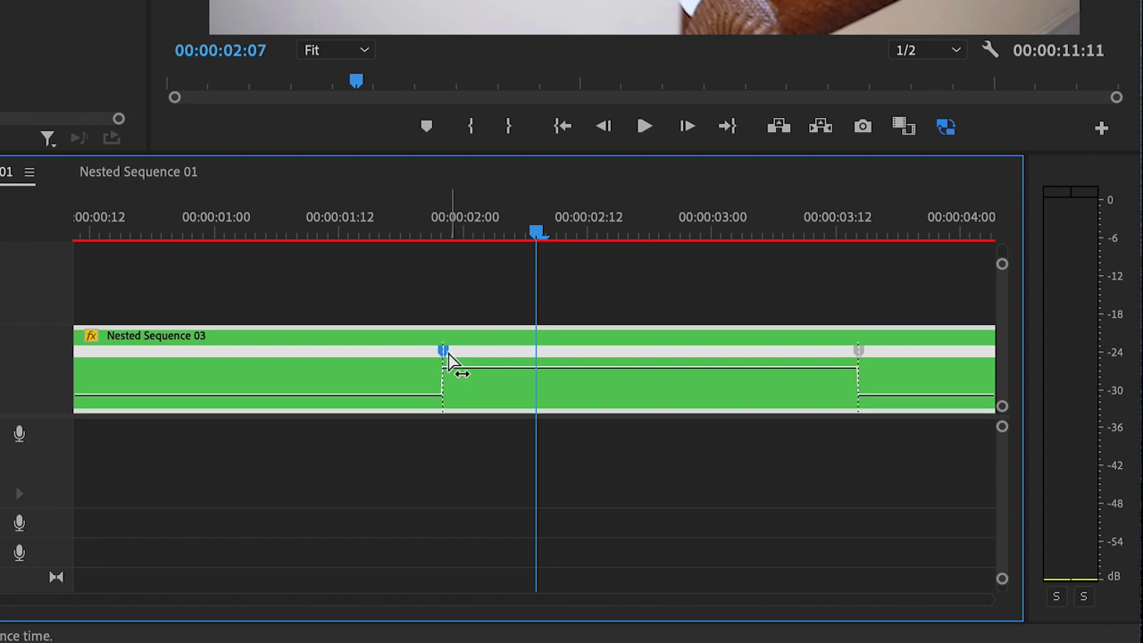
{"action": "left_click", "coordinate": [449, 356]}
{"action": "left_click_drag", "start_coordinate": [449, 357], "coordinate": [721, 340]}
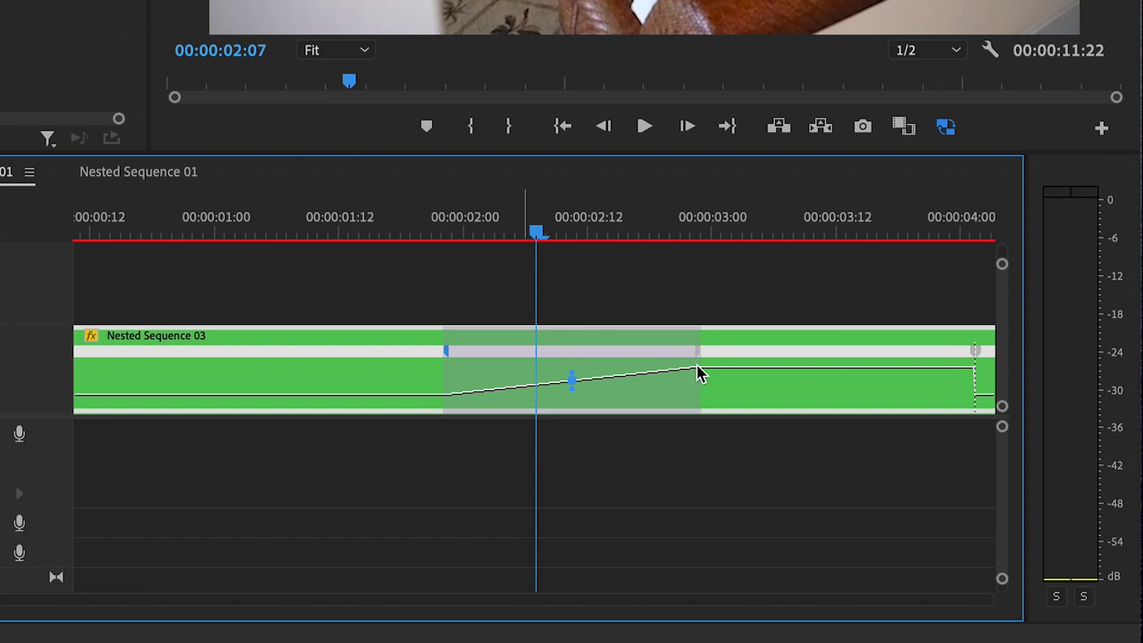
- Split the second speed keyframe apart, extending it toward the first ramp to create a gradual slowdown
{"action": "scroll", "coordinate": [707, 367], "scroll_direction": "right", "scroll_amount": 2}
{"action": "scroll", "coordinate": [707, 367], "scroll_direction": "right", "scroll_amount": 7}
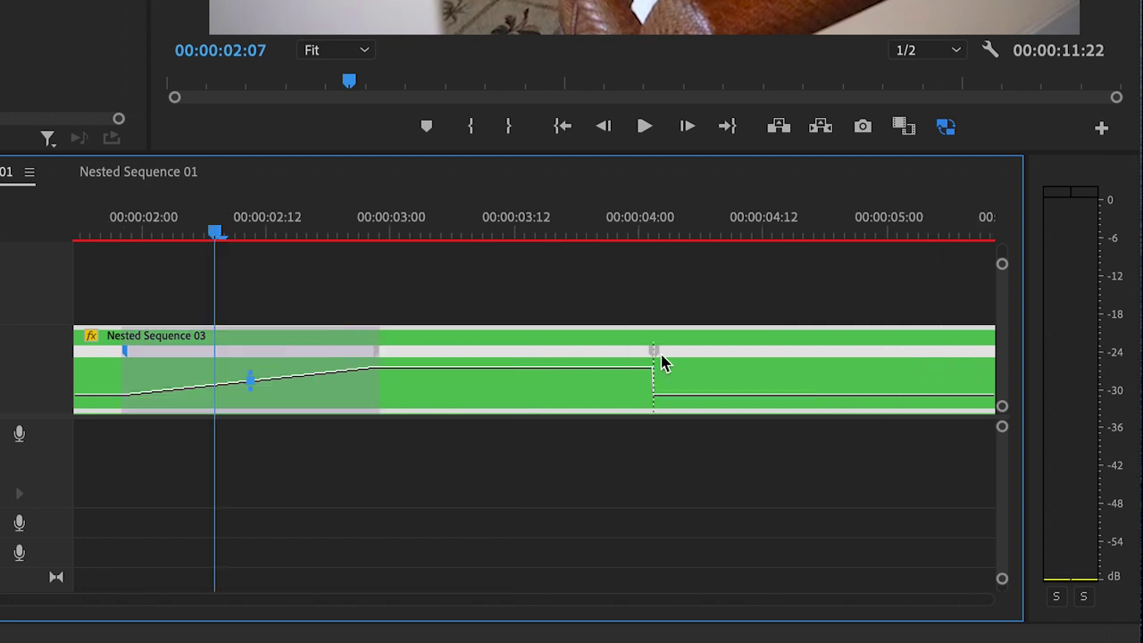
{"action": "scroll", "coordinate": [663, 361], "scroll_direction": "right", "scroll_amount": 1}
{"action": "left_click", "coordinate": [617, 349]}
{"action": "left_click_drag", "start_coordinate": [619, 360], "coordinate": [423, 348]}
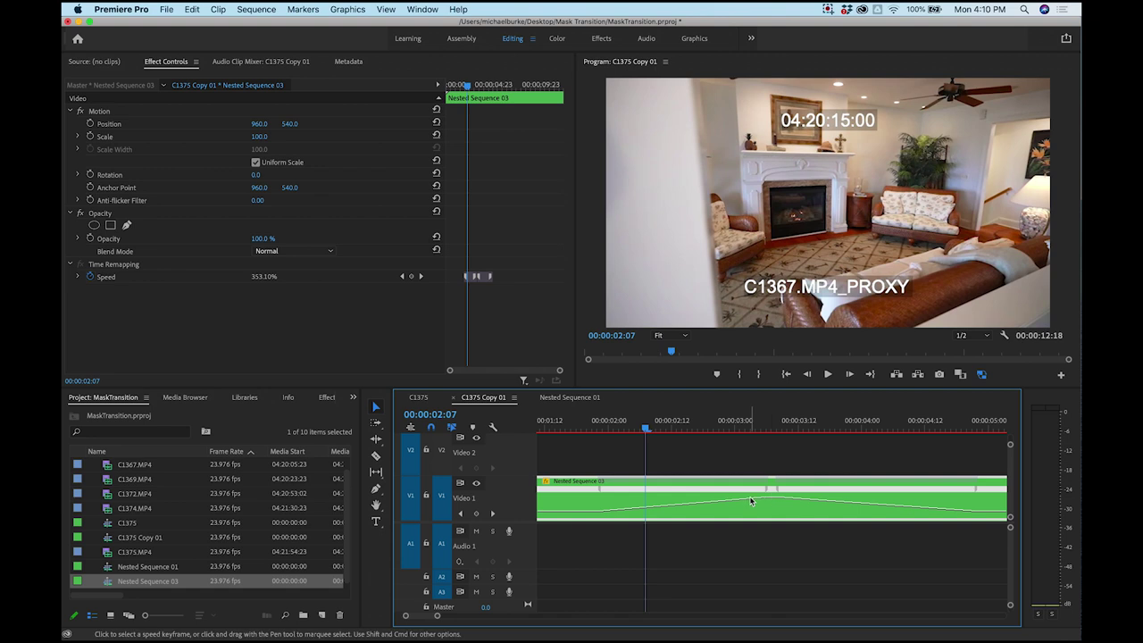
- Smooth both the speed-up and slowdown ramps into S-shaped curves with their Bezier handles
{"action": "left_click", "coordinate": [770, 491]}
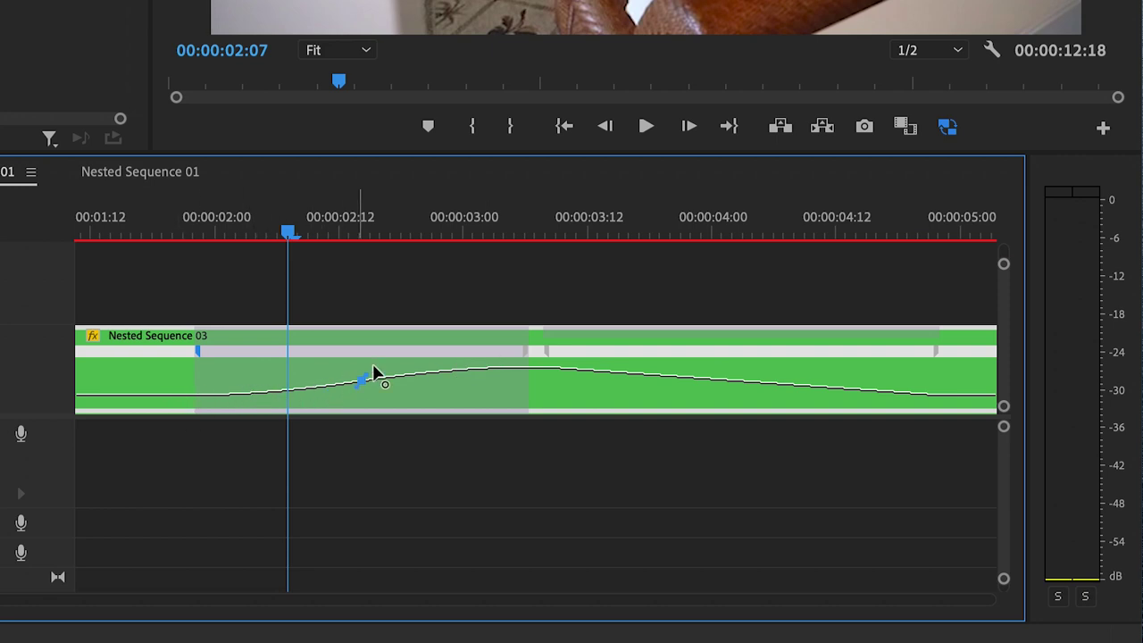
{"action": "scroll", "coordinate": [584, 366], "scroll_direction": "right", "scroll_amount": 5}
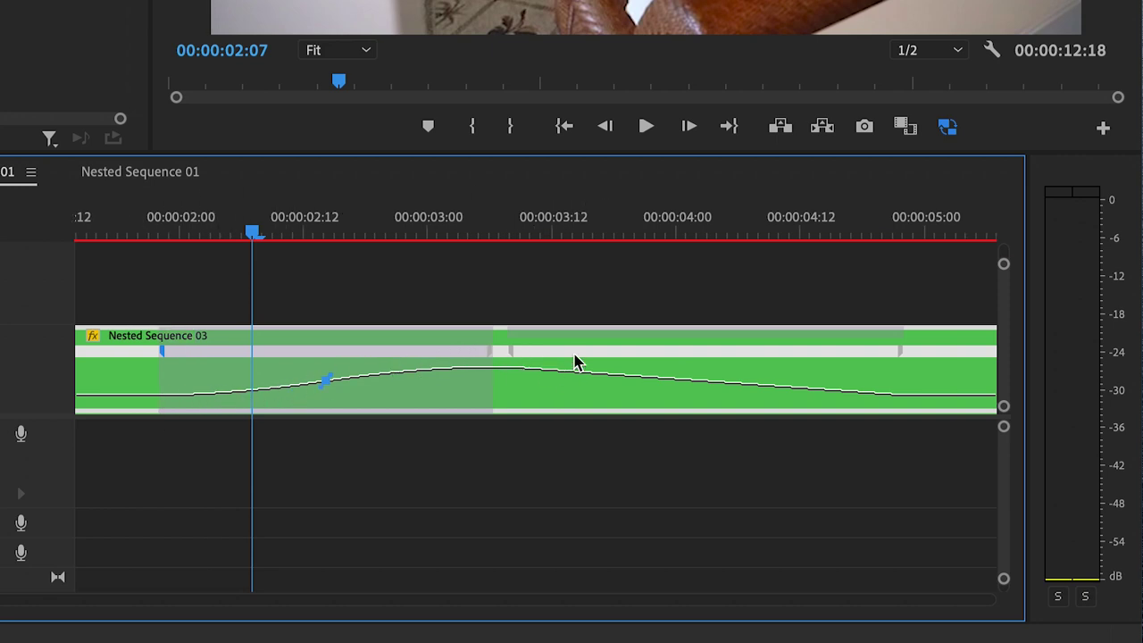
{"action": "left_click", "coordinate": [299, 351]}
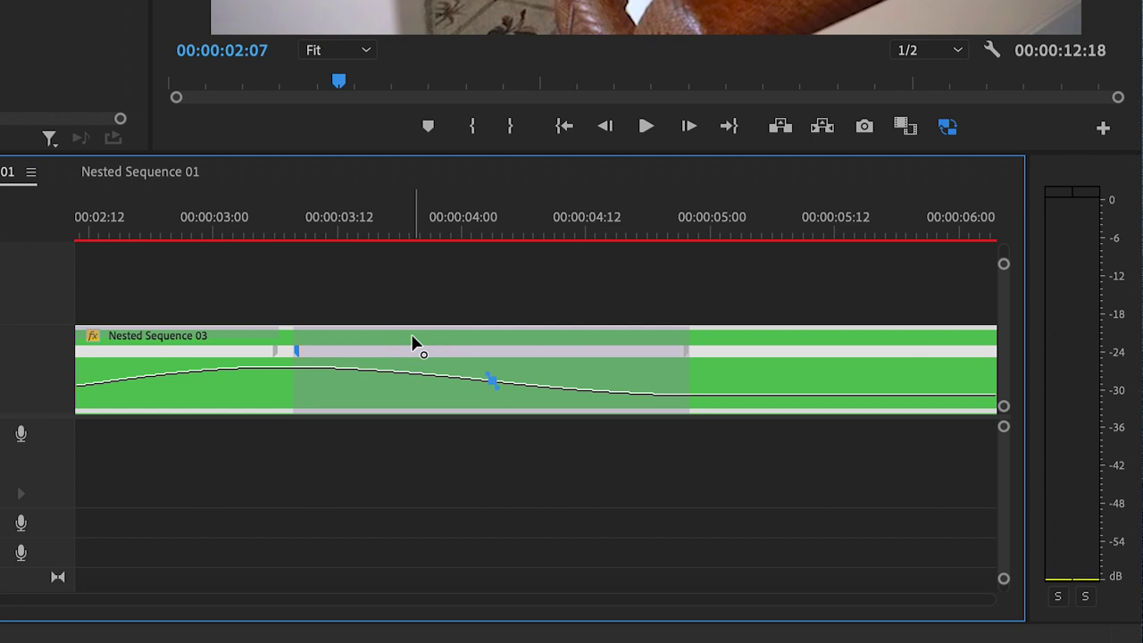
{"action": "scroll", "coordinate": [415, 346], "scroll_direction": "left", "scroll_amount": 4}
{"action": "scroll", "coordinate": [215, 406], "scroll_direction": "left", "scroll_amount": 1}
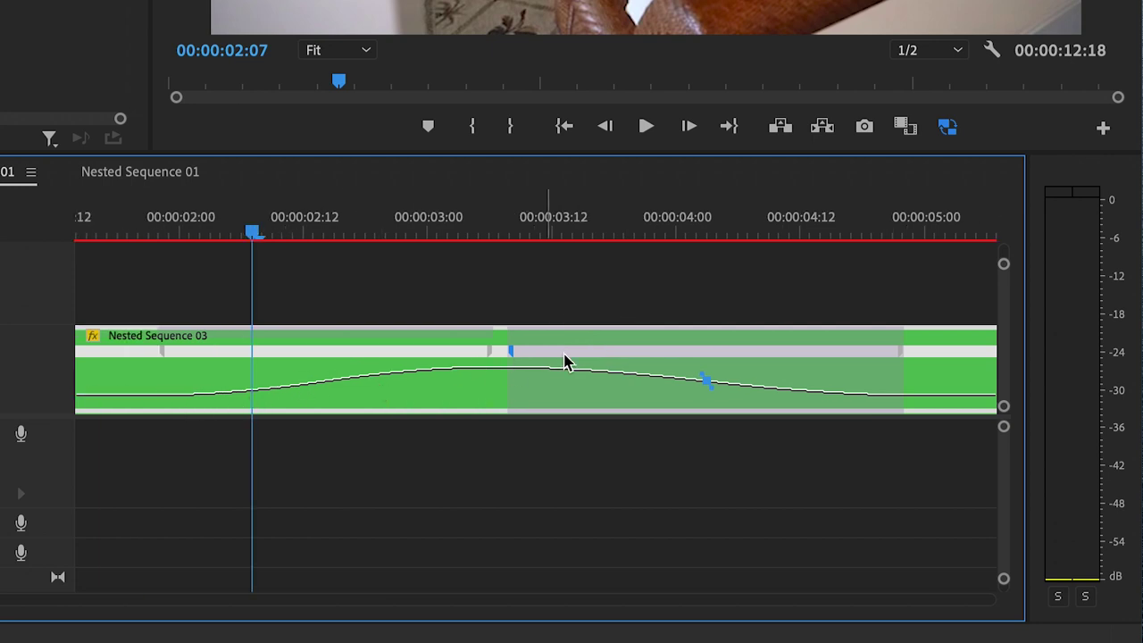
- Play the nested clip from before the speed-up until past the slowdown to review the smoothed ramps
{"action": "scroll", "coordinate": [420, 379], "scroll_direction": "left", "scroll_amount": 5}
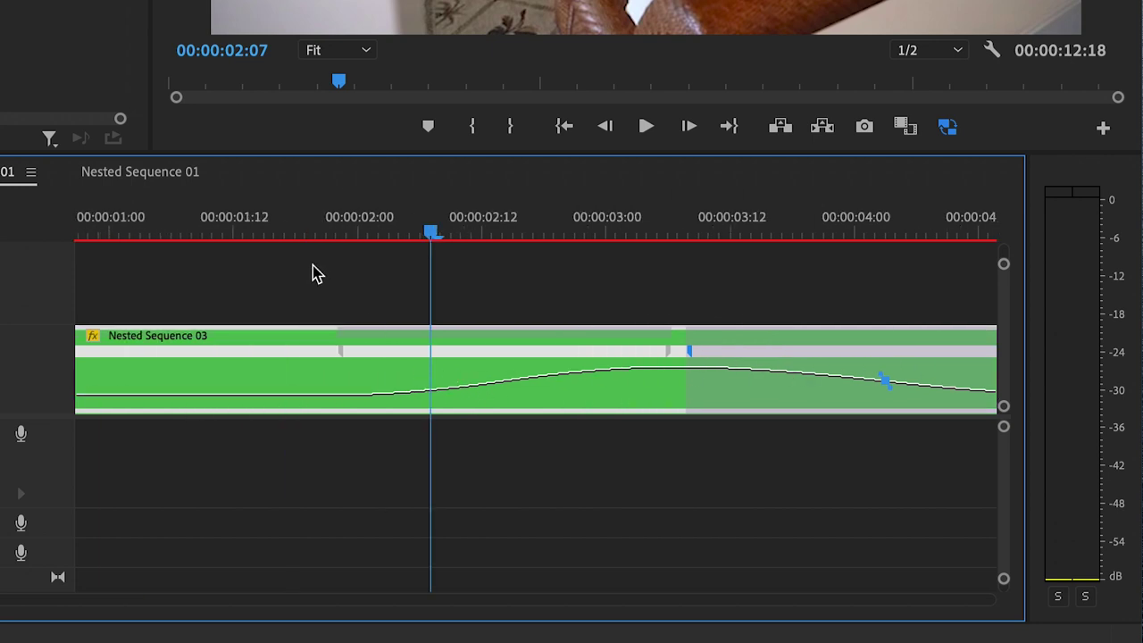
{"action": "left_click", "coordinate": [257, 230]}
{"action": "key", "text": "space"}
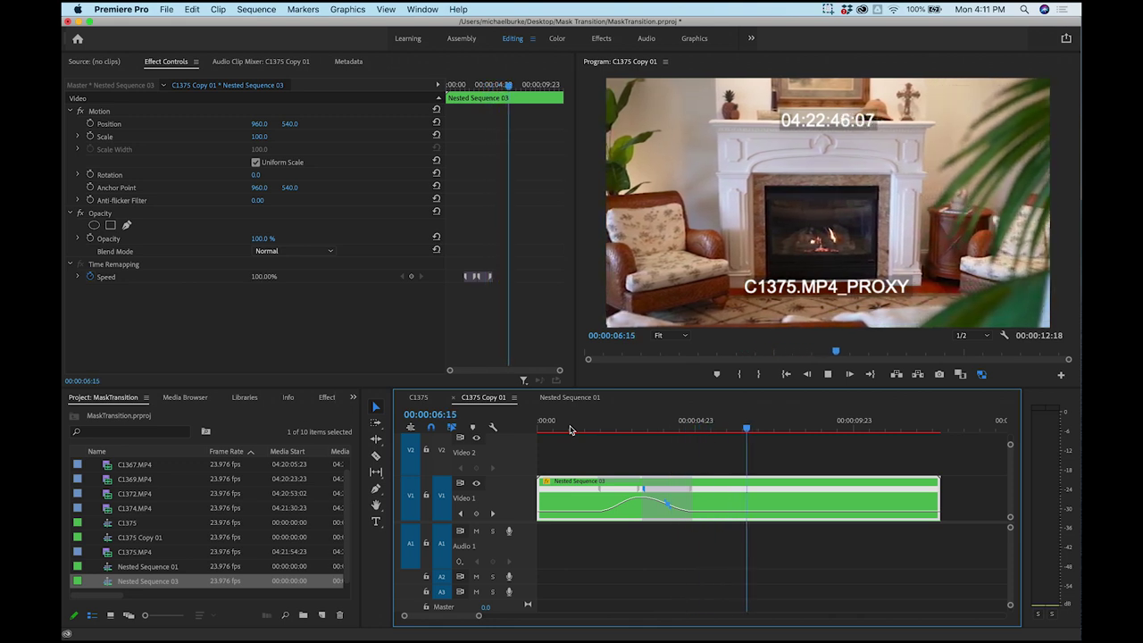
{"action": "key", "text": "space"}
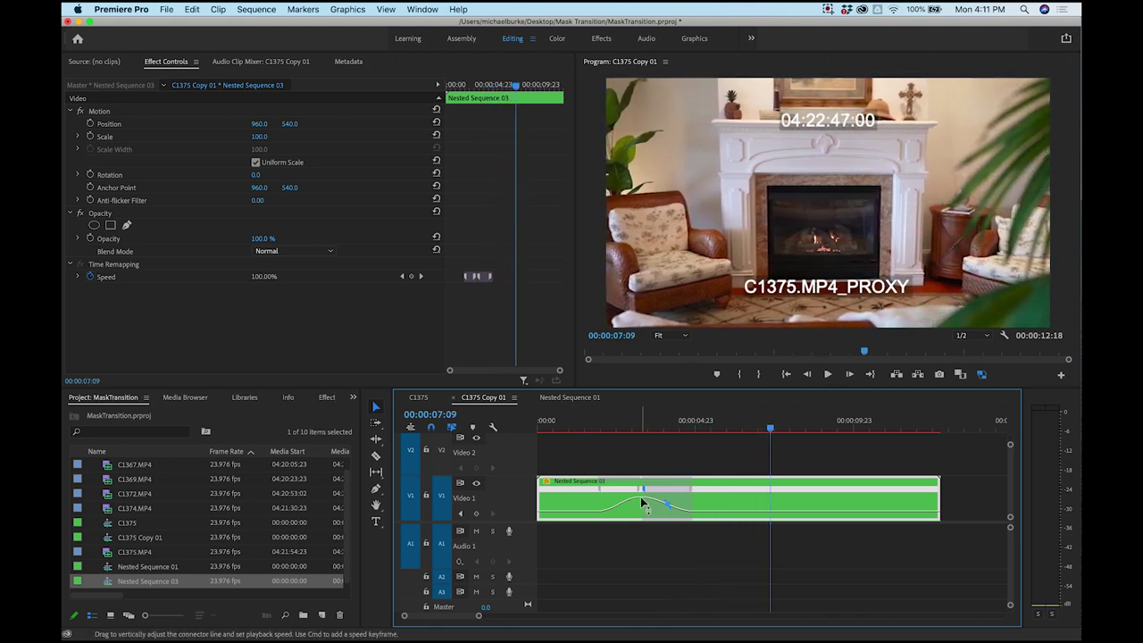
- Raise the speed of the nested clip's fast section between the two ramps so the wall wipe passes more quickly
{"action": "left_click", "coordinate": [639, 429]}
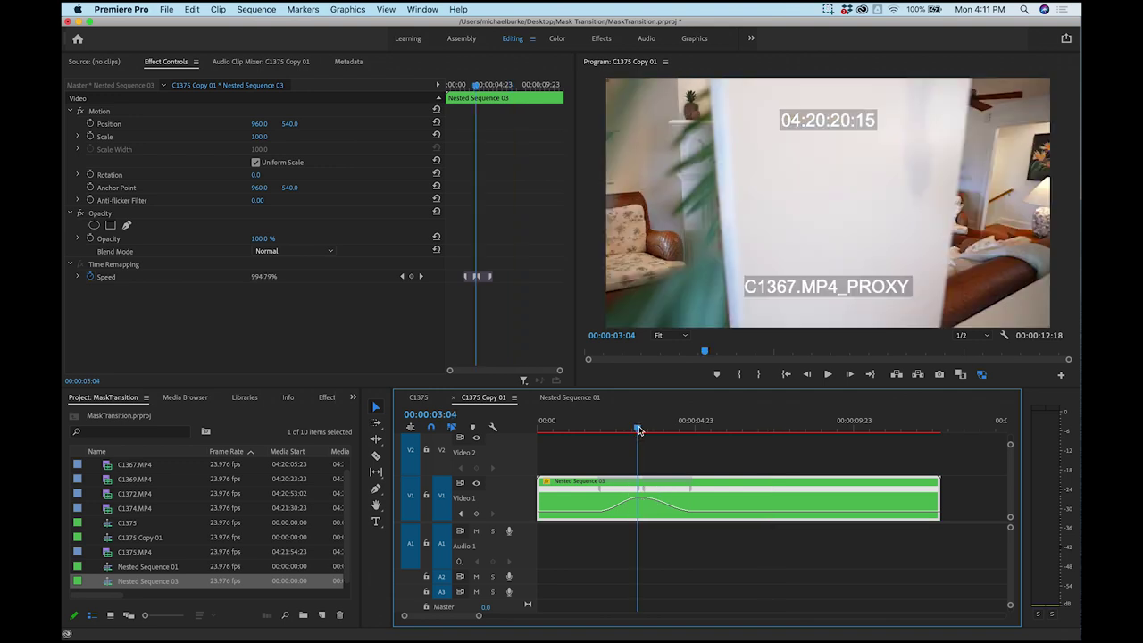
{"action": "key", "text": "="}
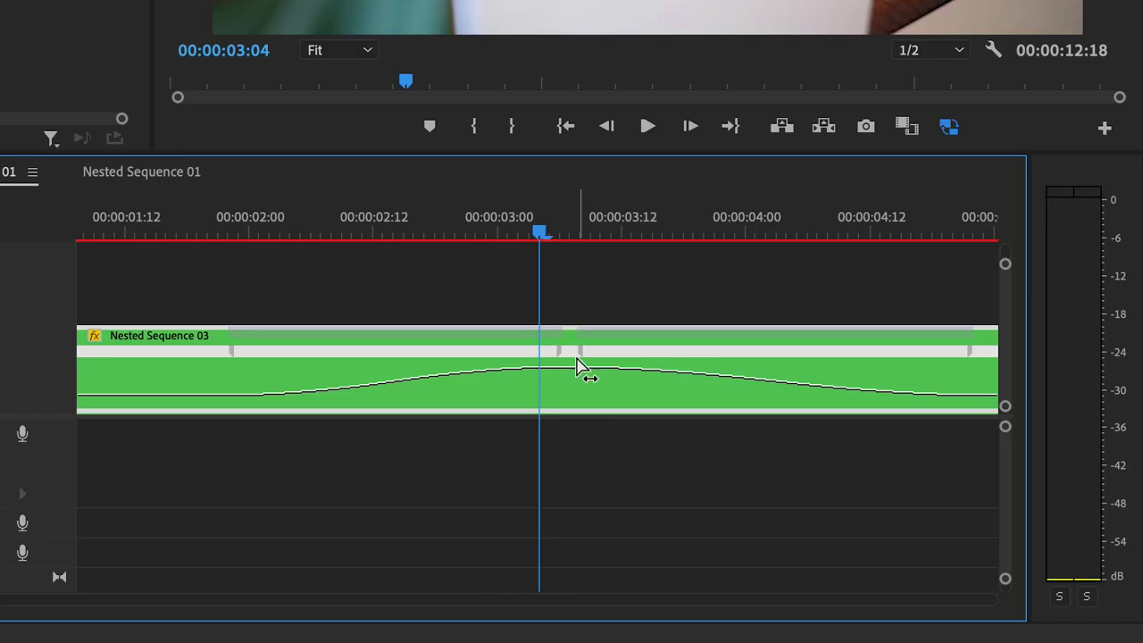
{"action": "left_click_drag", "start_coordinate": [576, 375], "coordinate": [576, 355]}
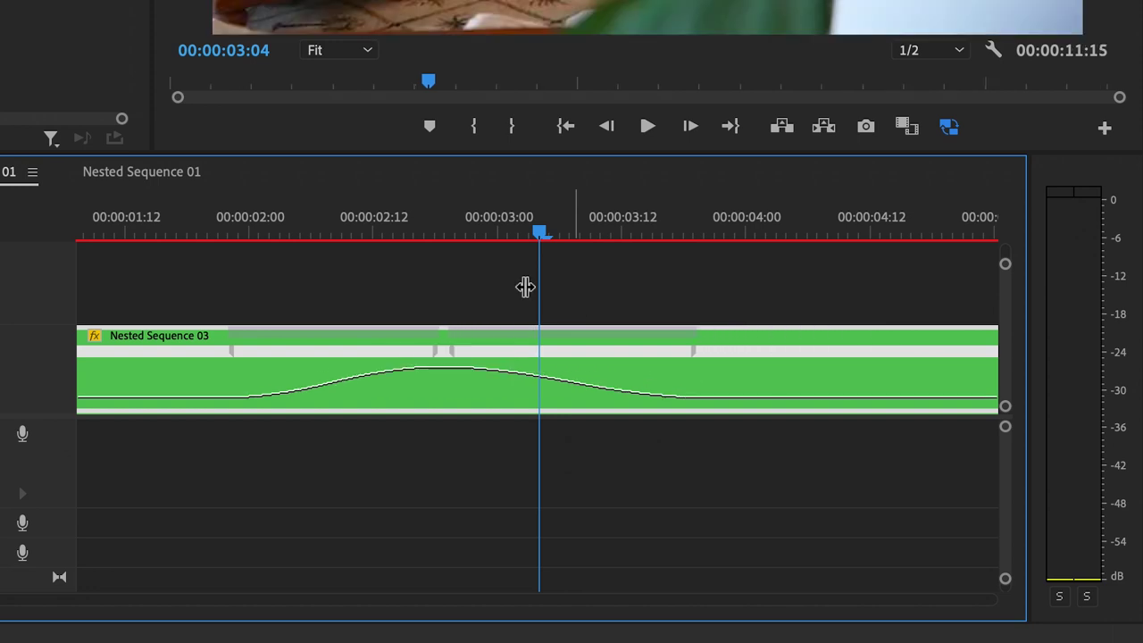
- Replay the transition from about 00:00:01:03 to past 00:00:06:00 to check the faster speed ramp
{"action": "key", "text": "minus"}
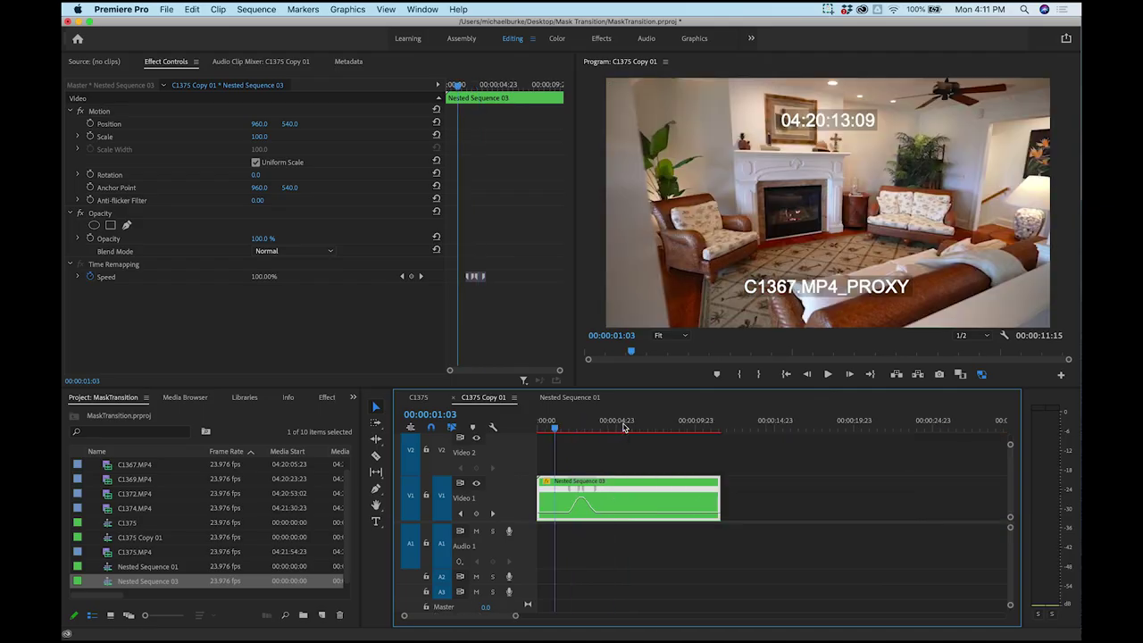
{"action": "key", "text": "space"}
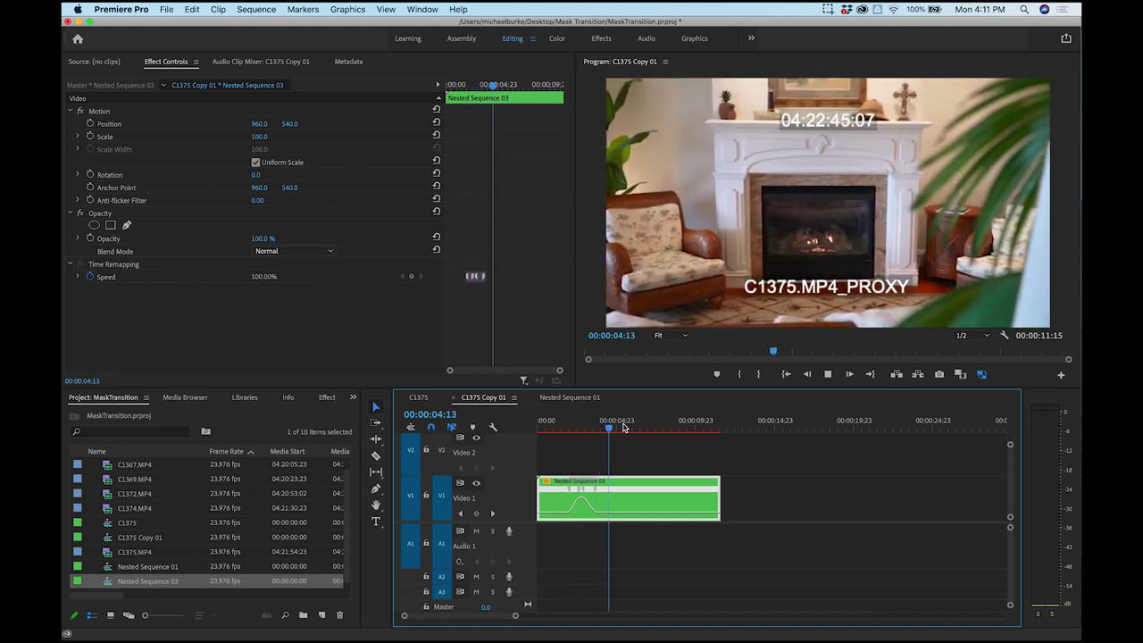
{"action": "key", "text": "space"}
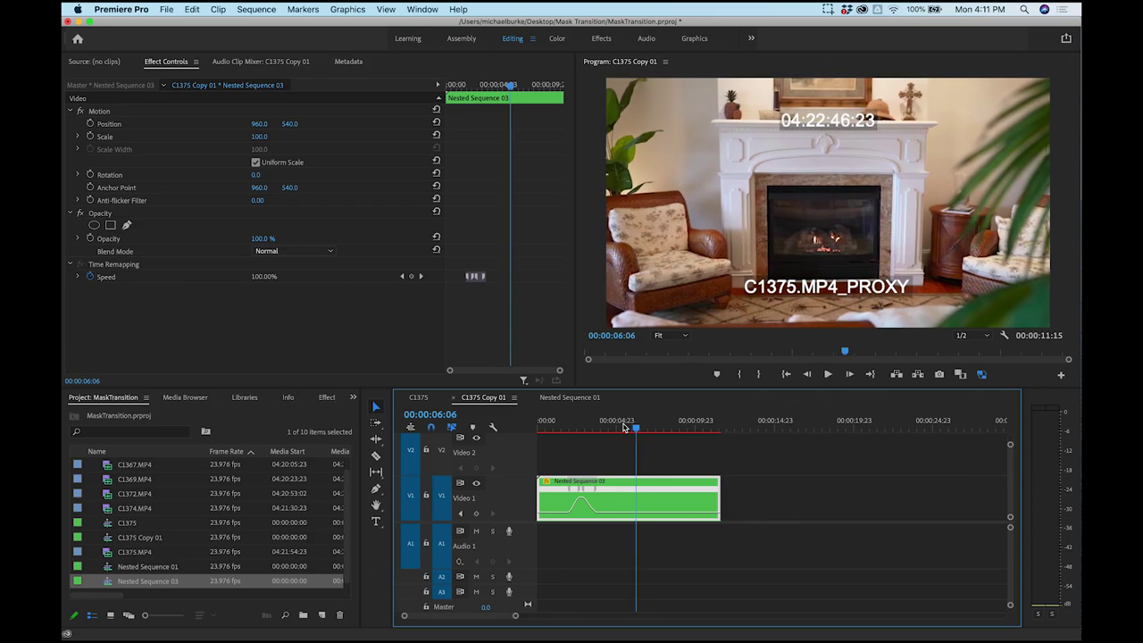